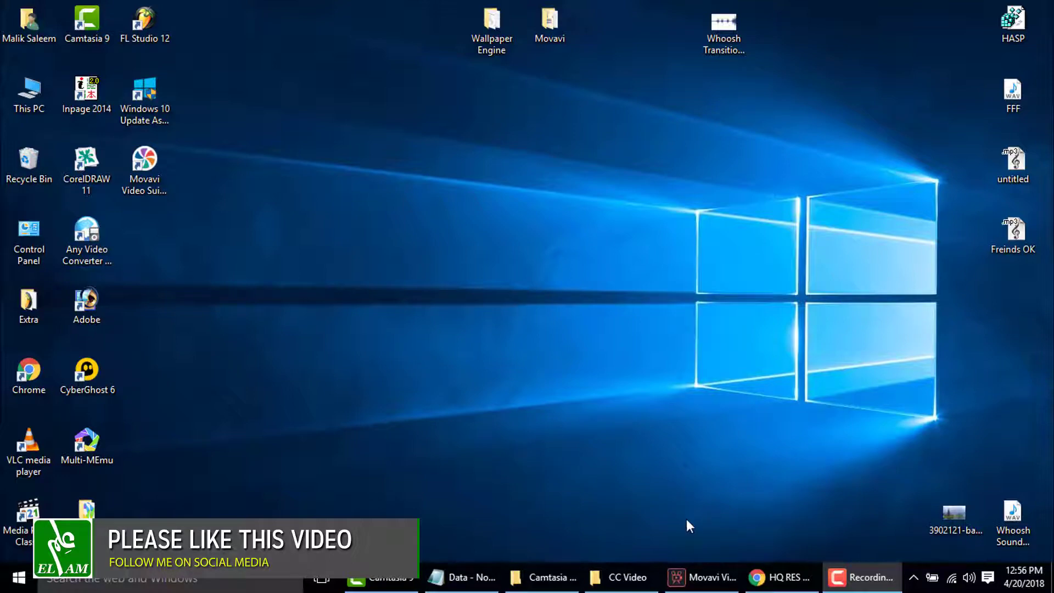
Restore the editor, then minimize it and select the photo and sound files on the desktop
{"action": "left_click", "coordinate": [701, 581]}
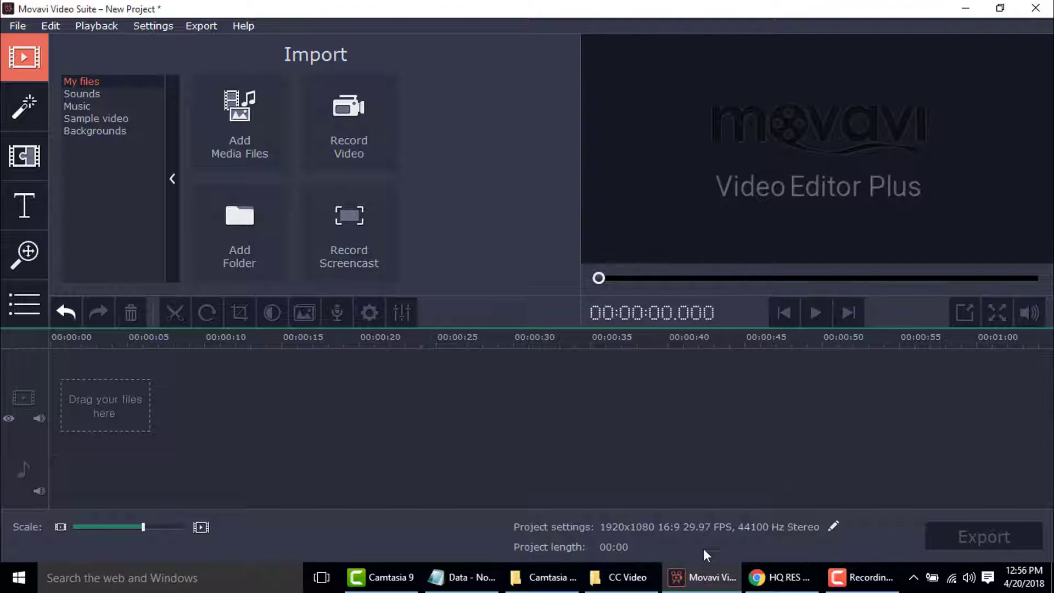
{"action": "left_click", "coordinate": [704, 588]}
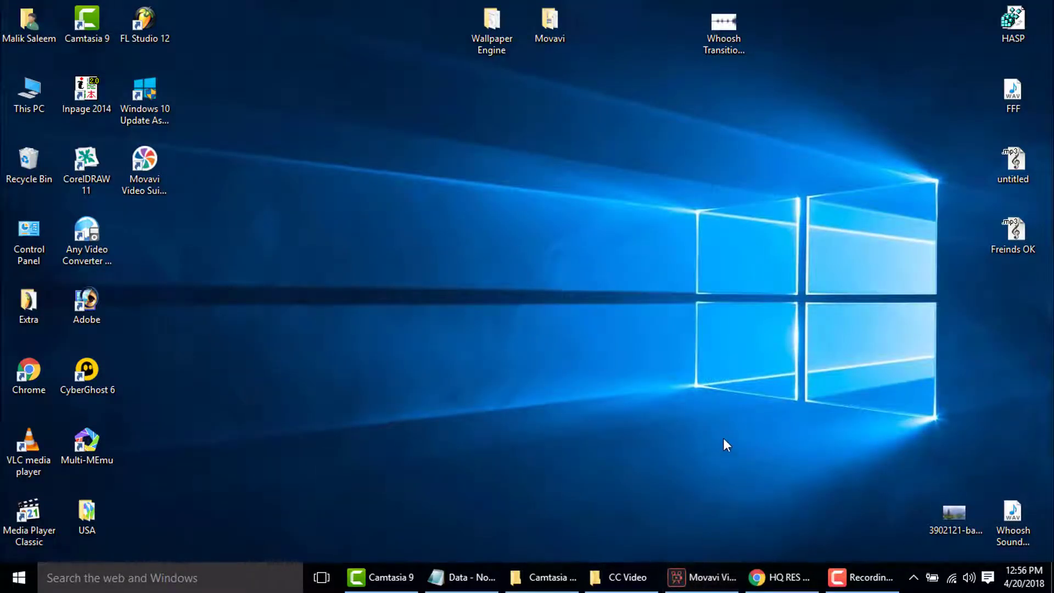
{"action": "mouse_move", "coordinate": [726, 439]}
{"action": "left_mouse_down"}
{"action": "mouse_move", "coordinate": [1048, 535]}
{"action": "mouse_move", "coordinate": [686, 566]}
{"action": "mouse_move", "coordinate": [473, 247]}
{"action": "left_mouse_up"}
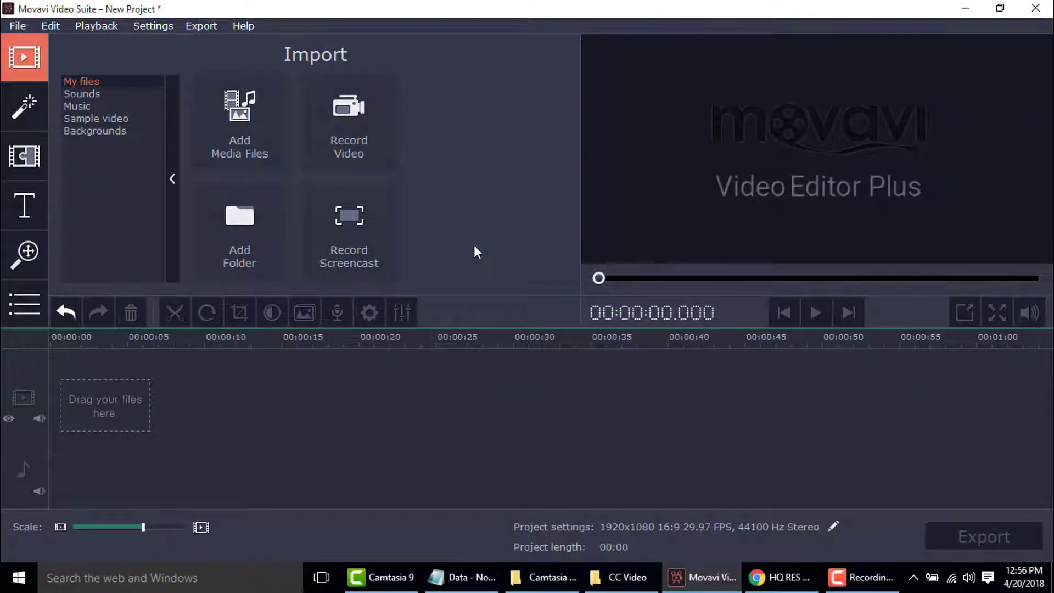
Import 3902121-bali-wallpapers and Whoosh Sound Effects from the Desktop into the project
{"action": "left_click", "coordinate": [247, 121]}
{"action": "left_click", "coordinate": [58, 109]}
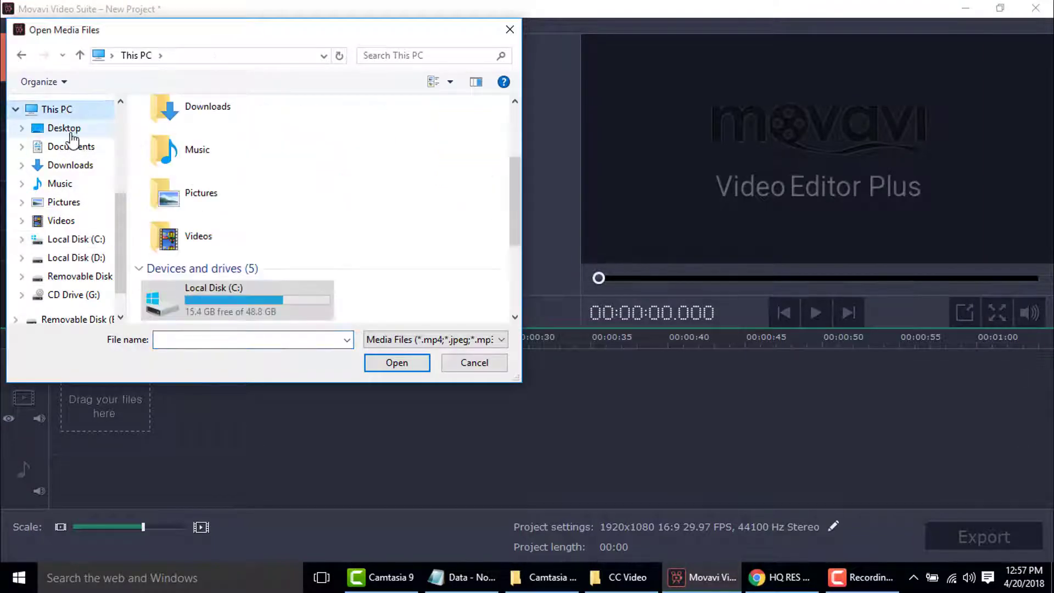
{"action": "left_click", "coordinate": [64, 128]}
{"action": "left_click", "coordinate": [447, 153]}
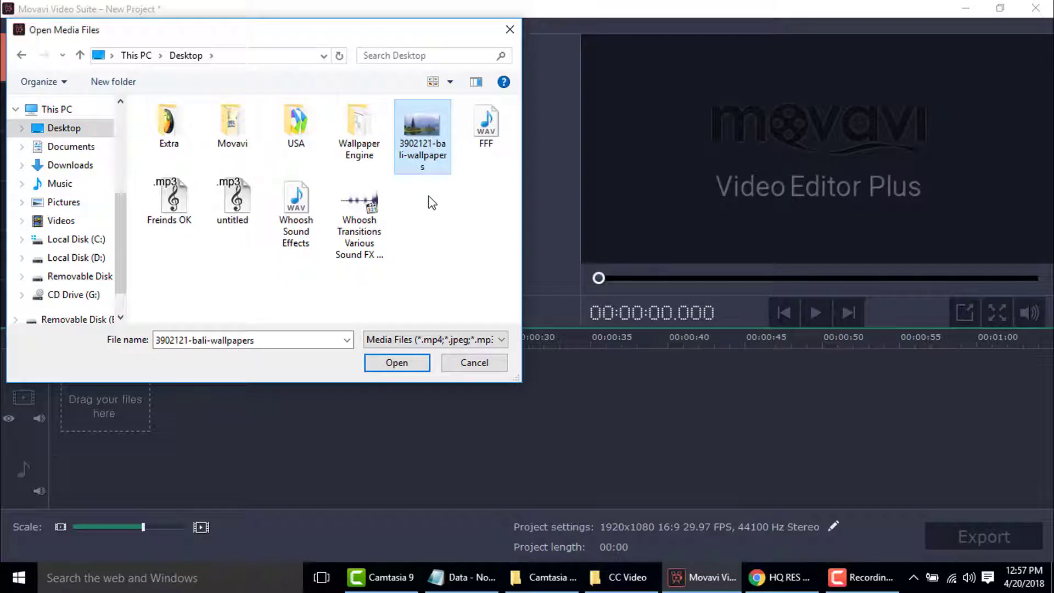
{"action": "left_click", "coordinate": [296, 212], "text": "ctrl"}
{"action": "left_click", "coordinate": [397, 365]}
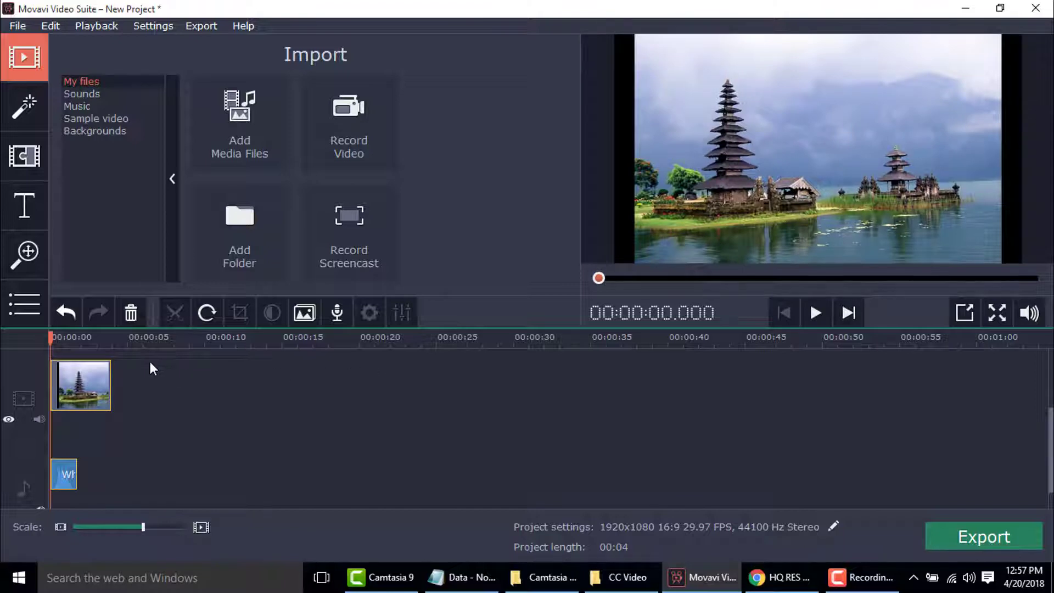
Crop the Bali photo clip and apply the crop
{"action": "left_click", "coordinate": [94, 378]}
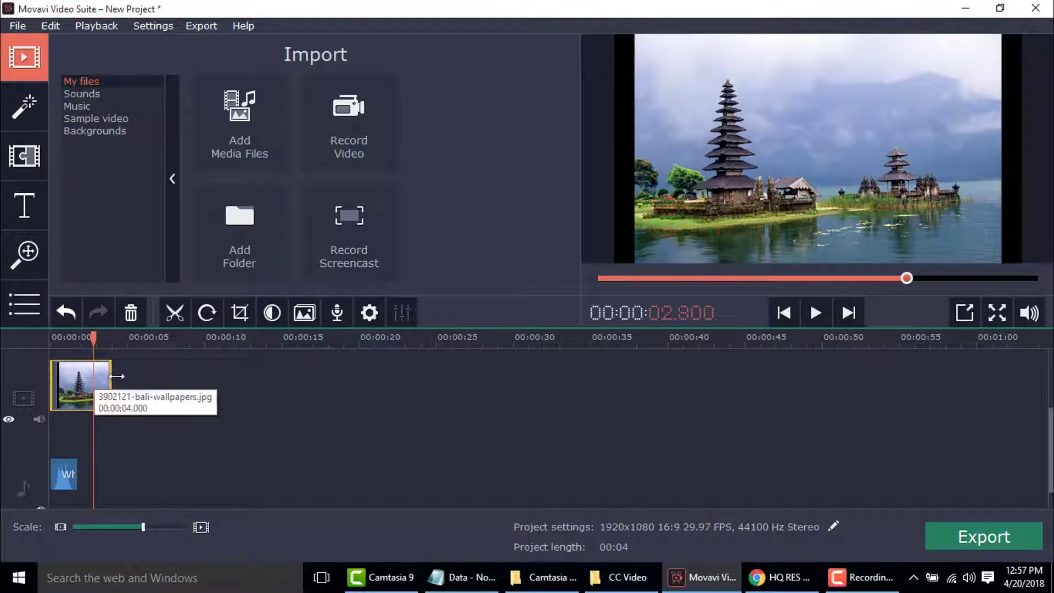
{"action": "left_click", "coordinate": [239, 312]}
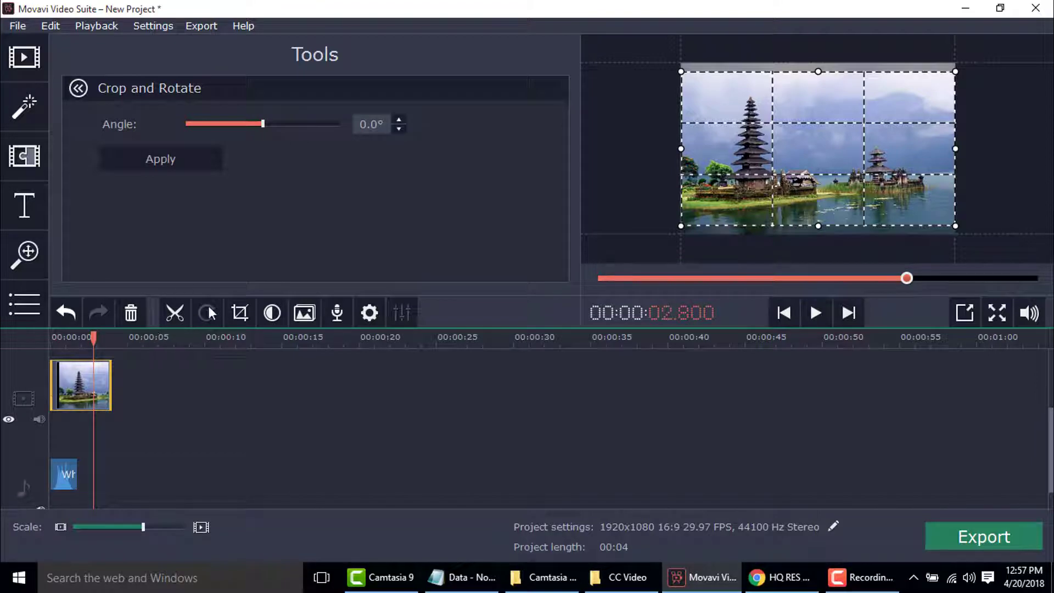
{"action": "left_click", "coordinate": [169, 157]}
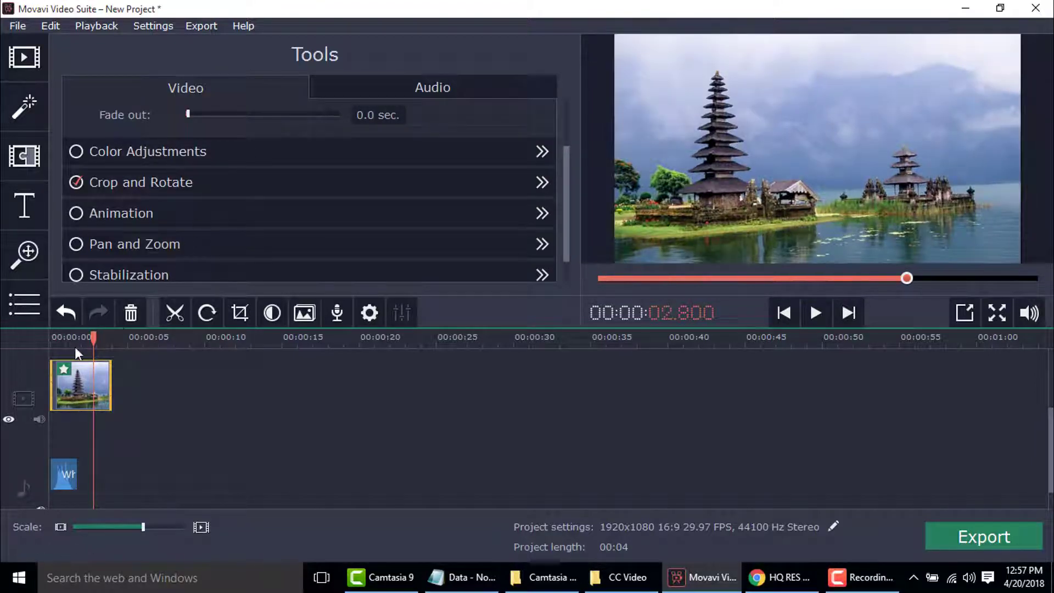
Stretch the Bali photo clip from 4 seconds to about 9 seconds
{"action": "left_click", "coordinate": [56, 379]}
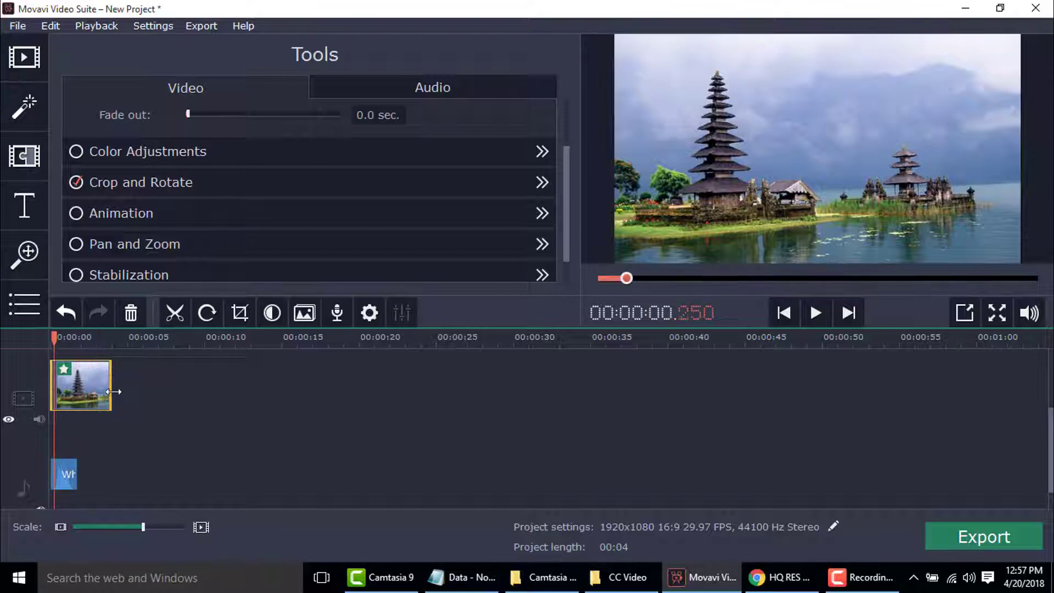
{"action": "left_click_drag", "start_coordinate": [114, 391], "coordinate": [189, 391]}
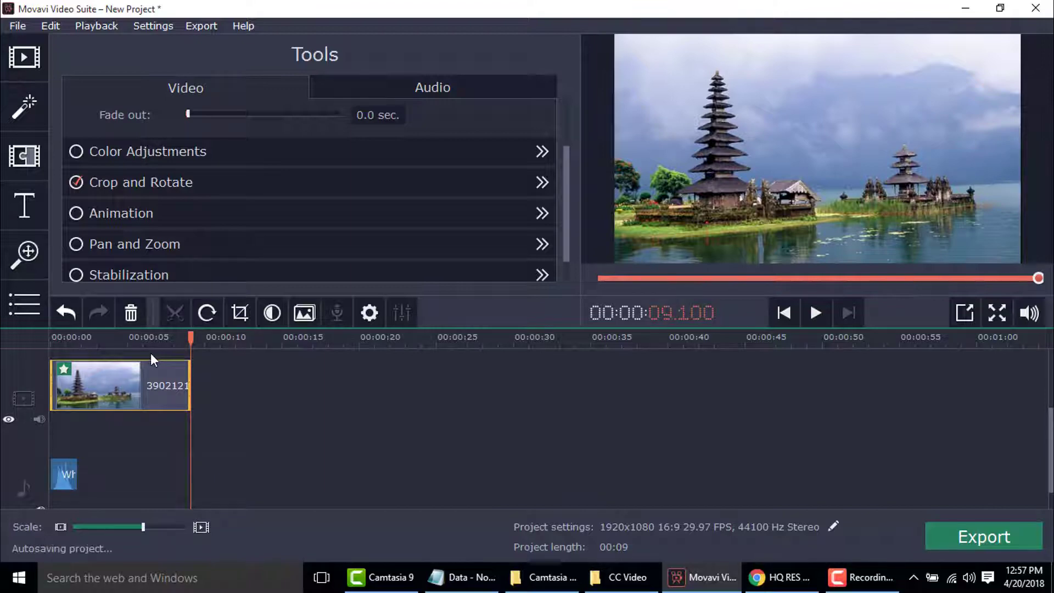
{"action": "scroll", "coordinate": [132, 365], "scroll_direction": "up", "scroll_amount": 2}
{"action": "scroll", "coordinate": [129, 360], "scroll_direction": "up", "scroll_amount": 1}
Zoom into the timeline and set the playhead to about 2.955 seconds
{"action": "scroll", "coordinate": [129, 360], "scroll_direction": "down", "scroll_amount": 1}
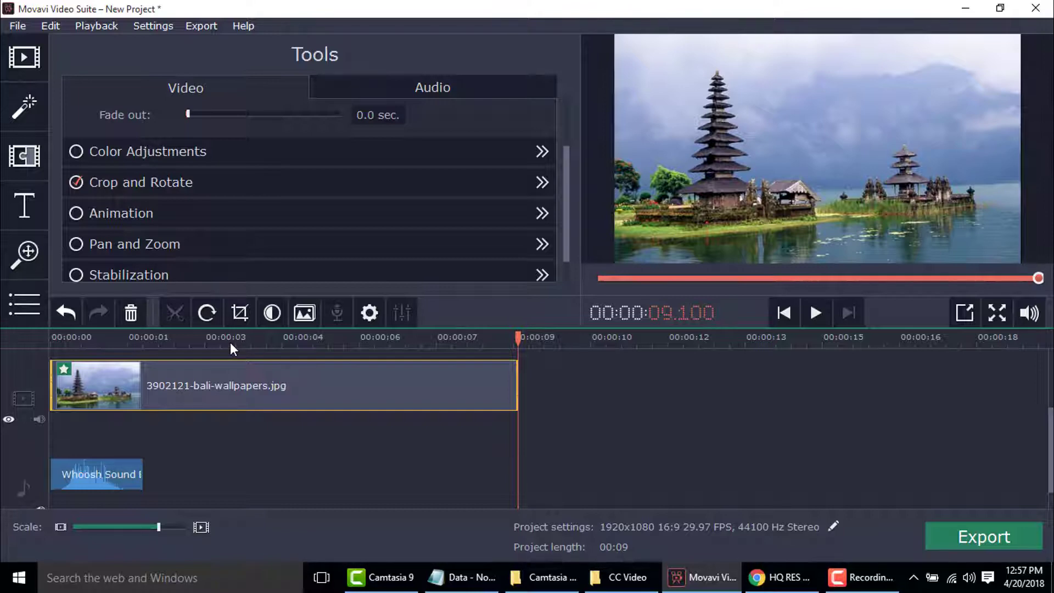
{"action": "left_click_drag", "start_coordinate": [230, 341], "coordinate": [202, 342]}
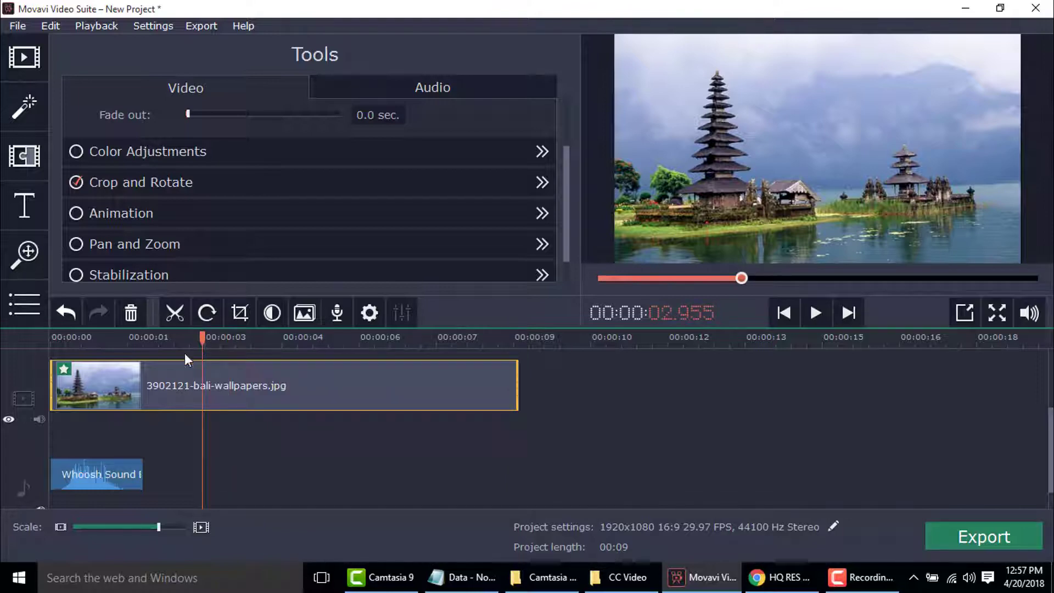
{"action": "scroll", "coordinate": [301, 388], "scroll_direction": "up", "scroll_amount": 3}
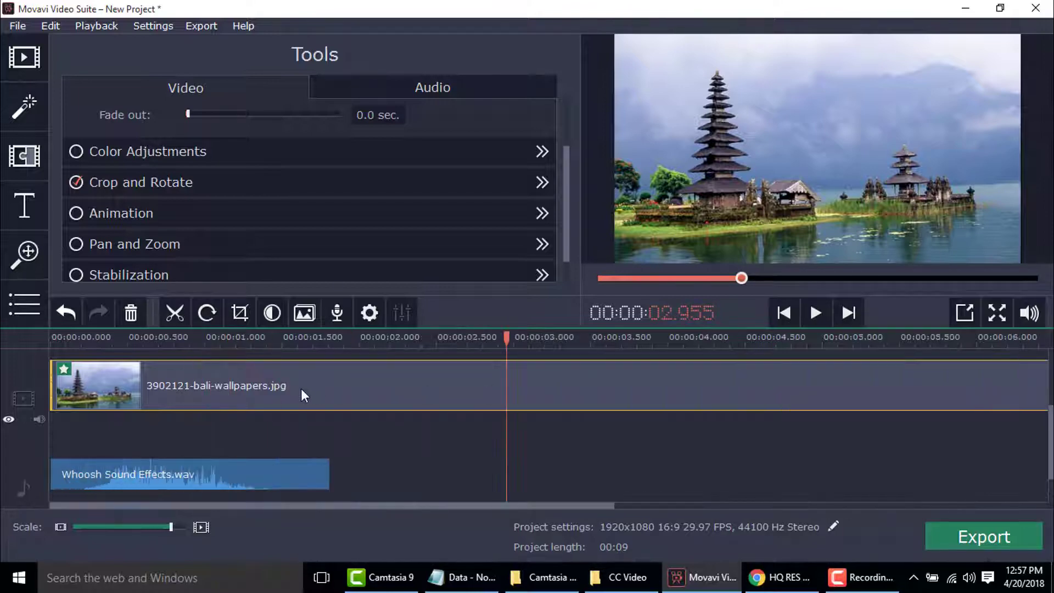
{"action": "scroll", "coordinate": [300, 387], "scroll_direction": "down", "scroll_amount": 2}
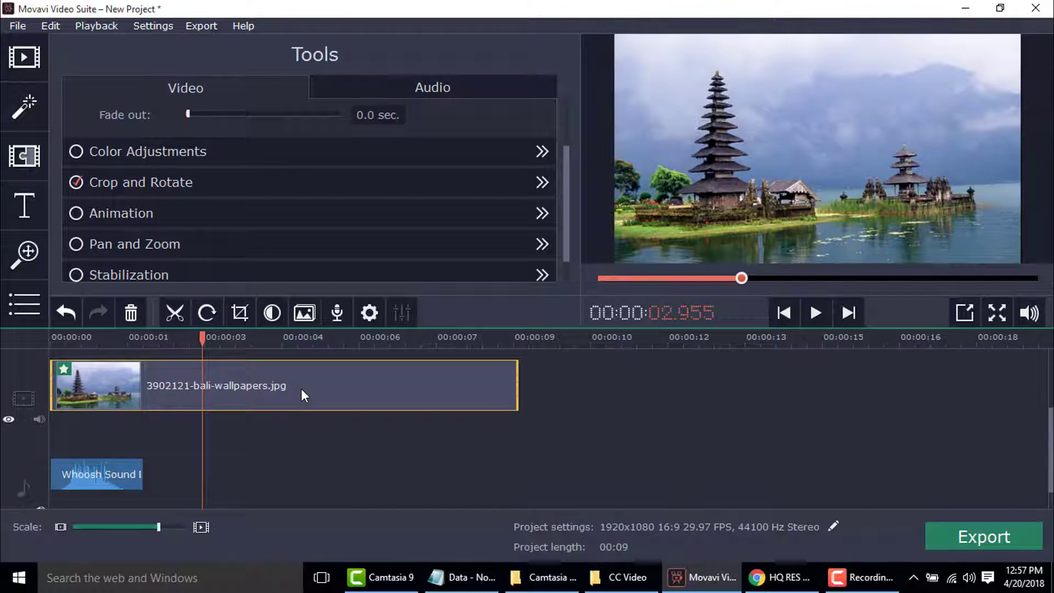
{"action": "scroll", "coordinate": [301, 387], "scroll_direction": "up", "scroll_amount": 1}
{"action": "scroll", "coordinate": [301, 387], "scroll_direction": "up", "scroll_amount": 2}
{"action": "scroll", "coordinate": [301, 388], "scroll_direction": "down", "scroll_amount": 2}
{"action": "scroll", "coordinate": [301, 388], "scroll_direction": "up", "scroll_amount": 3}
{"action": "scroll", "coordinate": [301, 387], "scroll_direction": "down", "scroll_amount": 2}
{"action": "scroll", "coordinate": [301, 388], "scroll_direction": "up", "scroll_amount": 1}
{"action": "scroll", "coordinate": [301, 387], "scroll_direction": "down", "scroll_amount": 1}
{"action": "scroll", "coordinate": [301, 387], "scroll_direction": "up", "scroll_amount": 1}
{"action": "scroll", "coordinate": [301, 387], "scroll_direction": "down", "scroll_amount": 1}
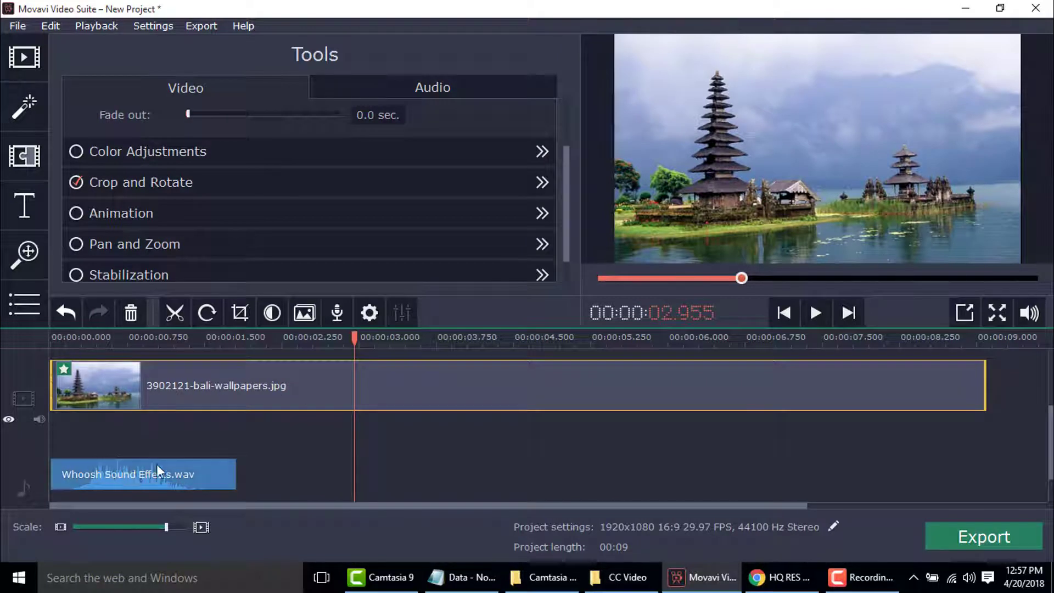
Fade out the Whoosh clip's end, trim both edges, and move it to start about 0.9 seconds in
{"action": "left_click", "coordinate": [185, 478]}
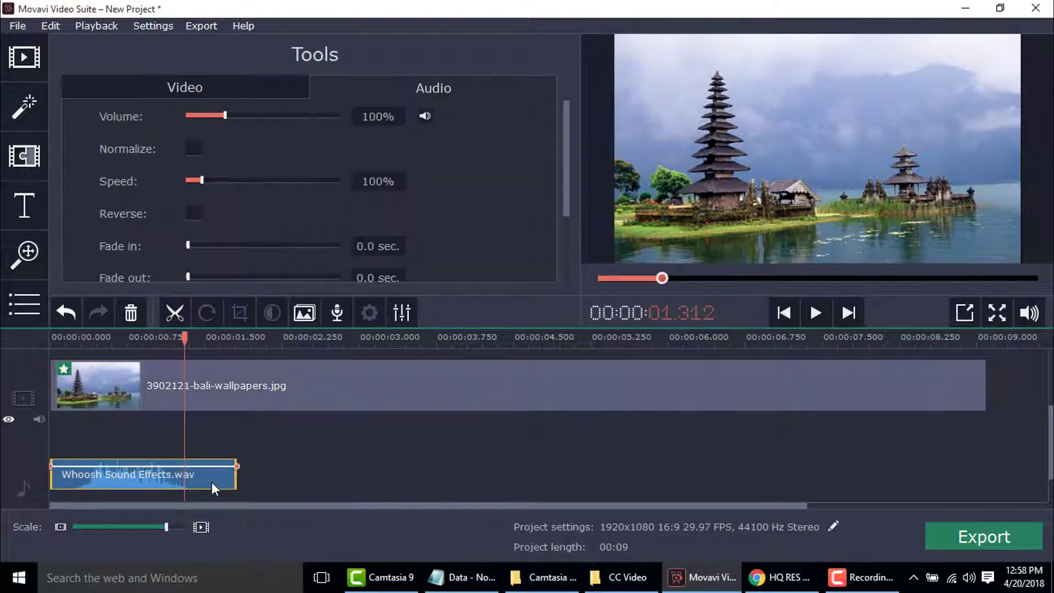
{"action": "left_click_drag", "start_coordinate": [235, 469], "coordinate": [235, 476]}
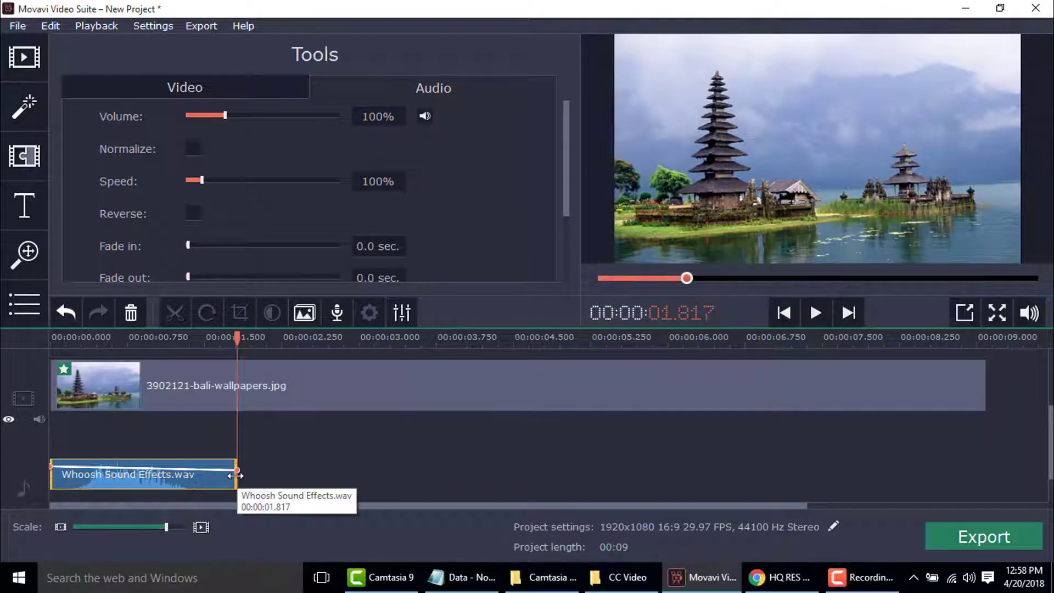
{"action": "left_click_drag", "start_coordinate": [235, 476], "coordinate": [205, 473]}
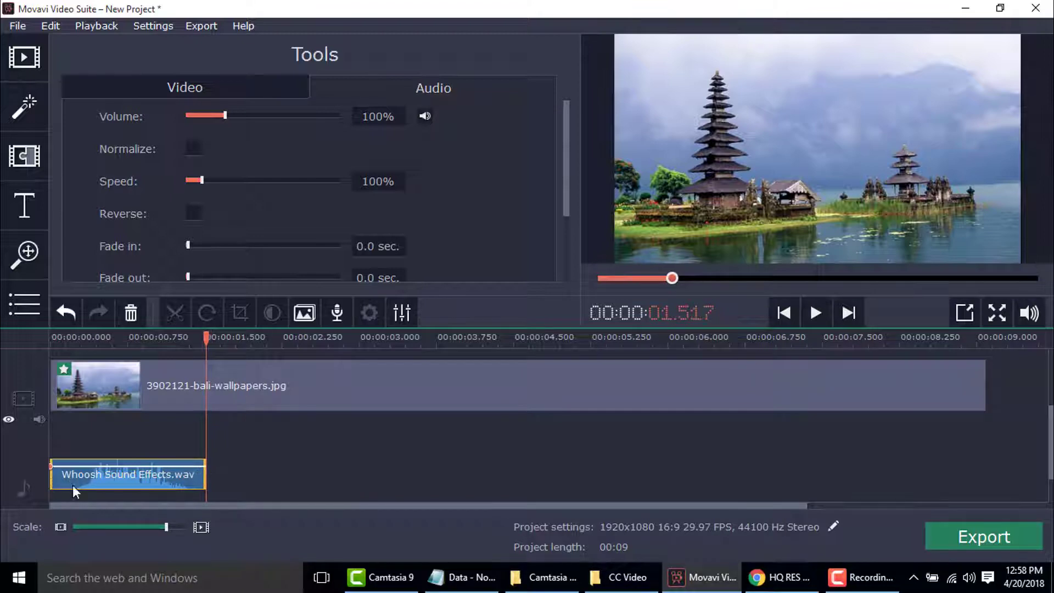
{"action": "left_click_drag", "start_coordinate": [52, 479], "coordinate": [64, 478]}
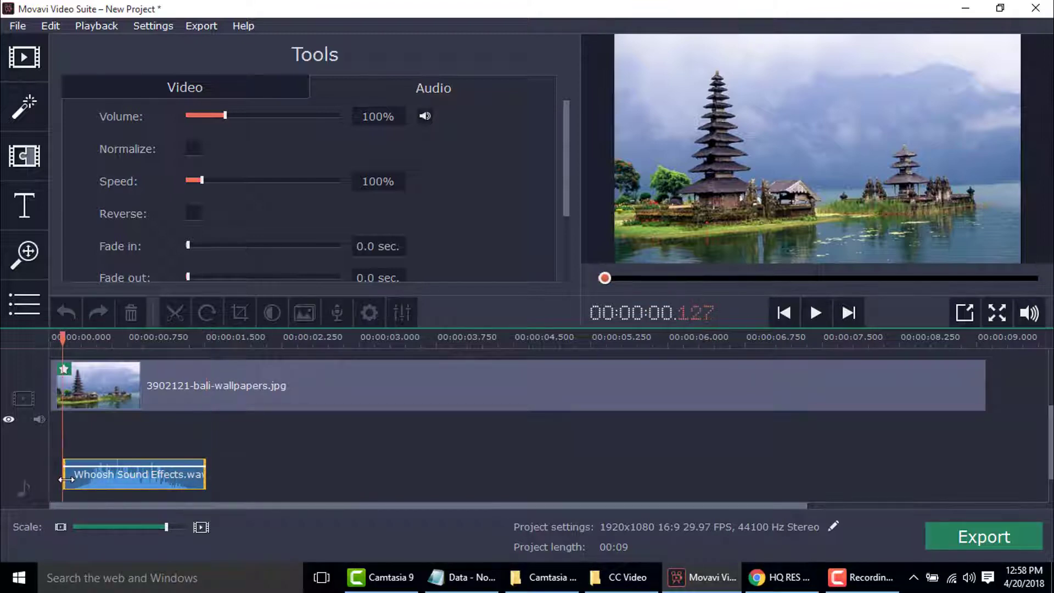
{"action": "left_click_drag", "start_coordinate": [152, 479], "coordinate": [231, 479]}
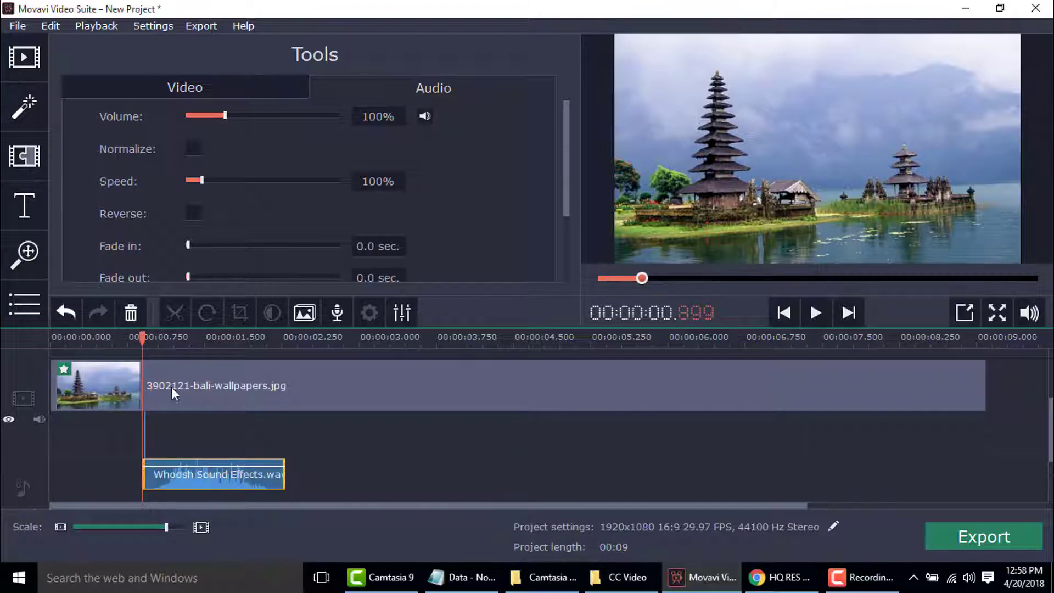
{"action": "mouse_move", "coordinate": [144, 346]}
{"action": "left_mouse_down"}
{"action": "mouse_move", "coordinate": [280, 366]}
{"action": "mouse_move", "coordinate": [42, 363]}
{"action": "left_mouse_up"}
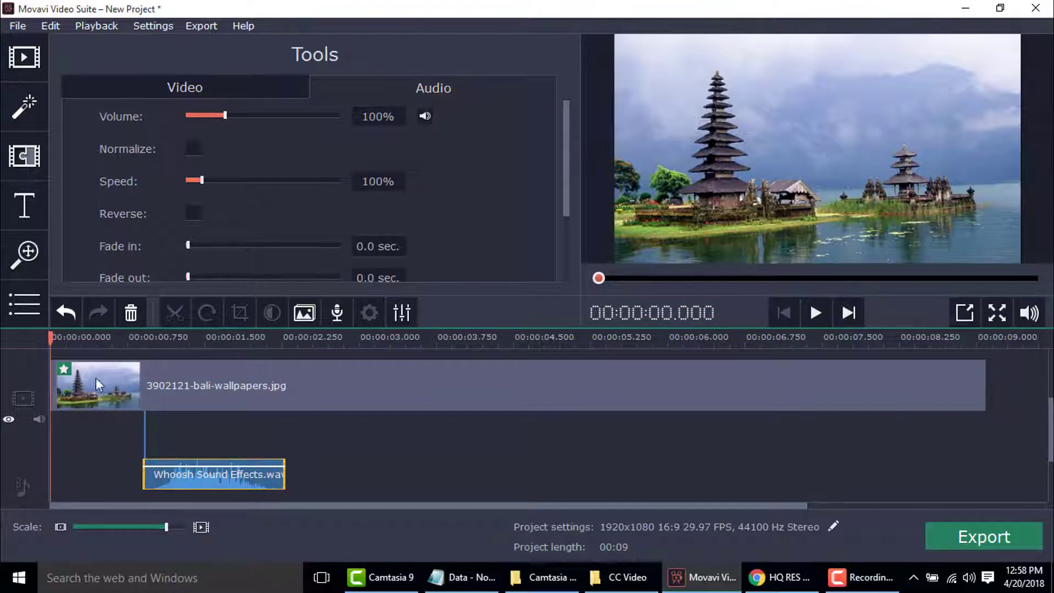
{"action": "left_click_drag", "start_coordinate": [52, 342], "coordinate": [143, 357]}
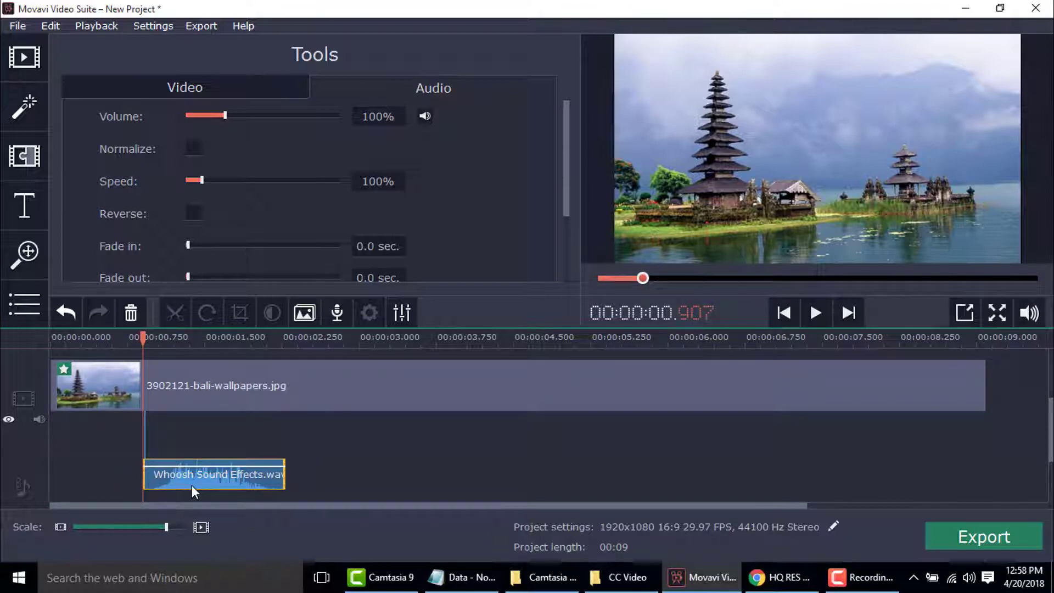
Open the Pan and Zoom tool from the More list in the sidebar
{"action": "left_click", "coordinate": [27, 311]}
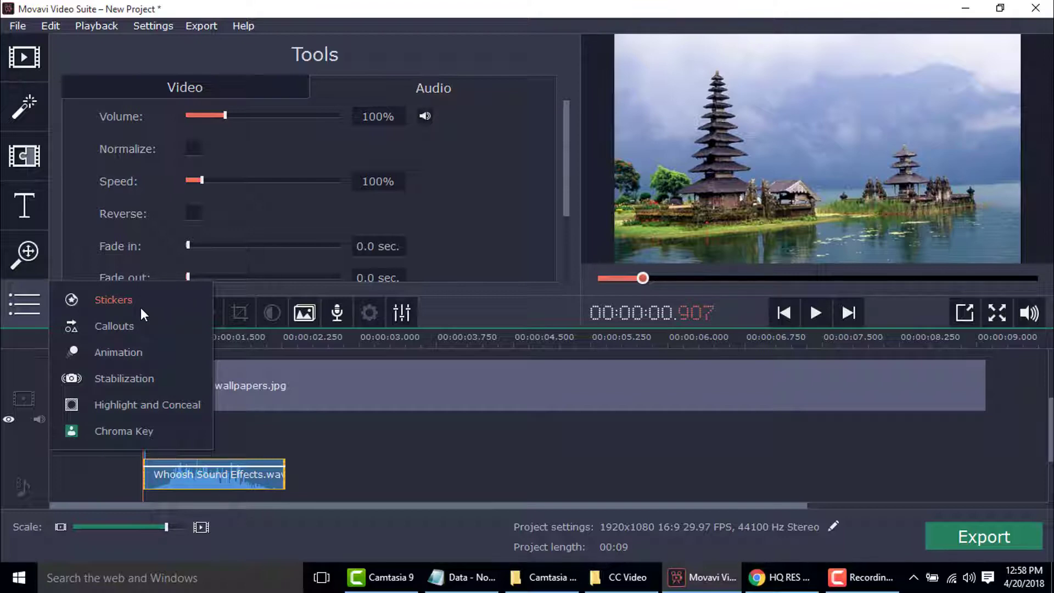
{"action": "left_click", "coordinate": [28, 258]}
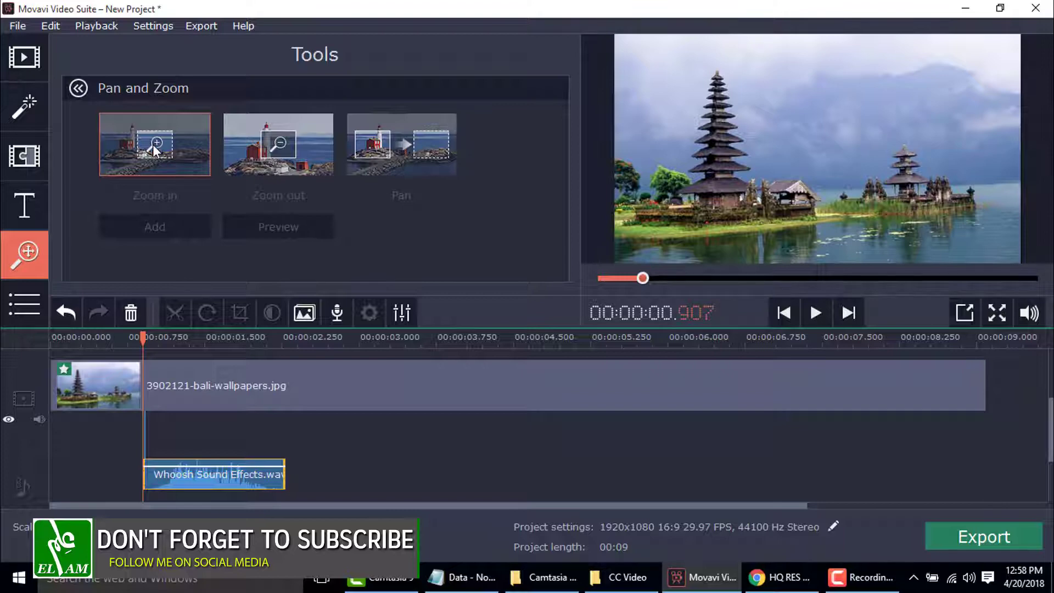
Add a Zoom in effect to the Bali photo at about 0.9 seconds
{"action": "left_click", "coordinate": [156, 385]}
{"action": "left_click", "coordinate": [144, 340]}
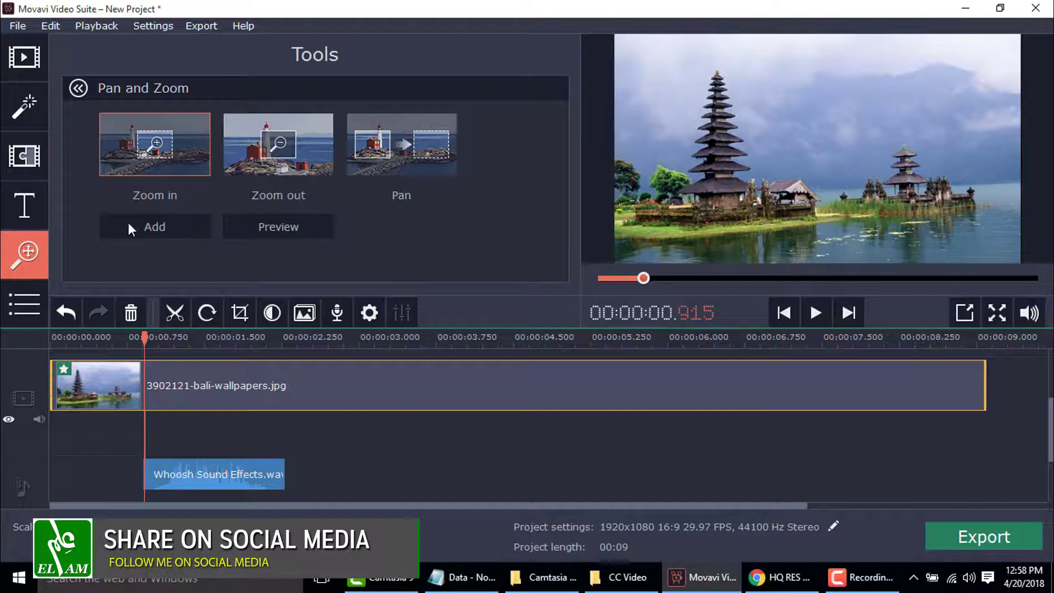
{"action": "left_click", "coordinate": [150, 228]}
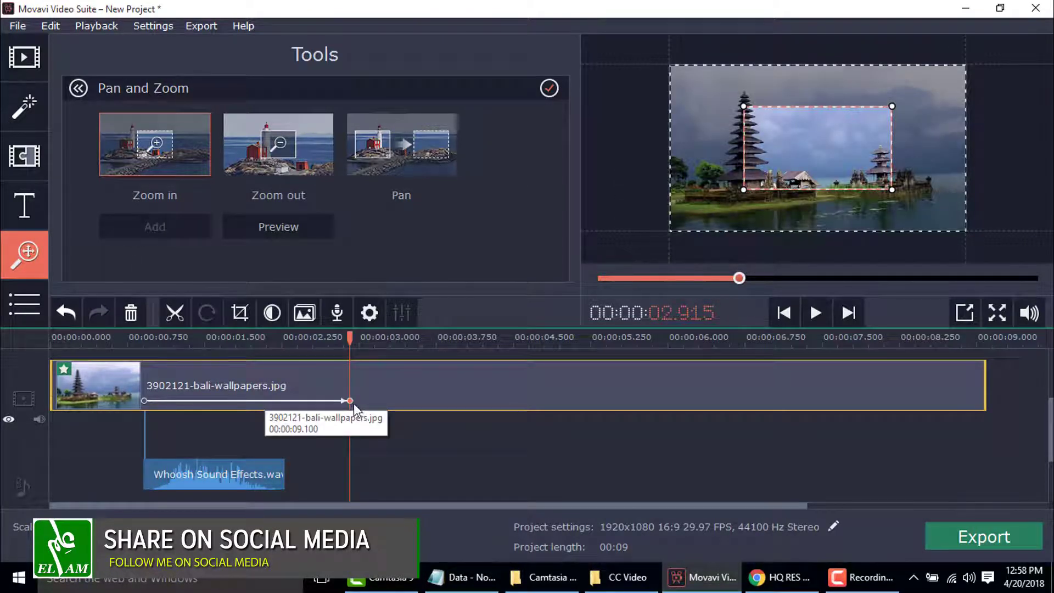
Trim the zoom to end with the whoosh and align its start with the whoosh start
{"action": "left_click_drag", "start_coordinate": [349, 401], "coordinate": [283, 402]}
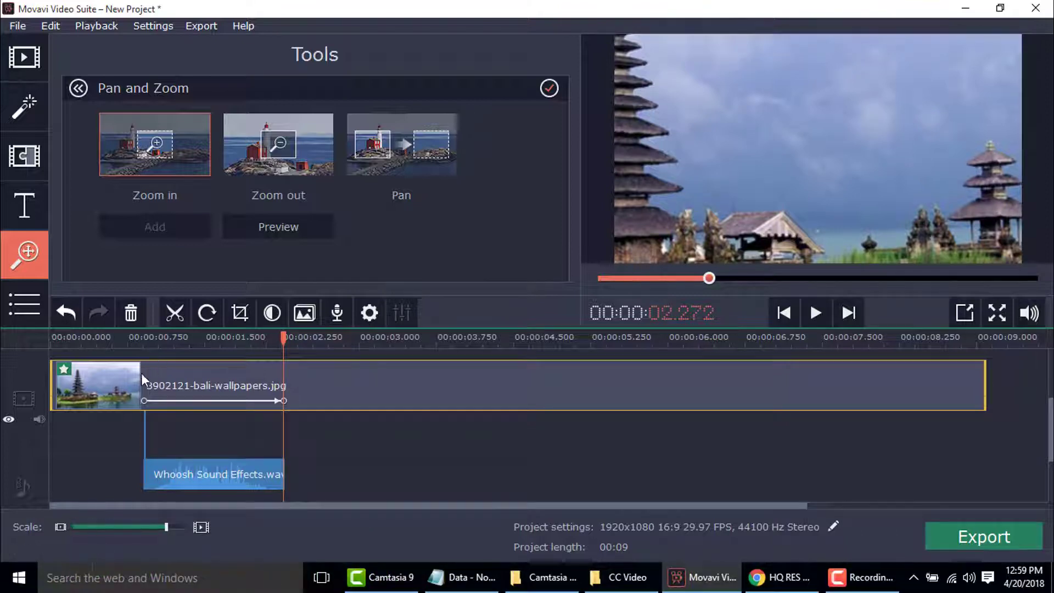
{"action": "left_click", "coordinate": [143, 345]}
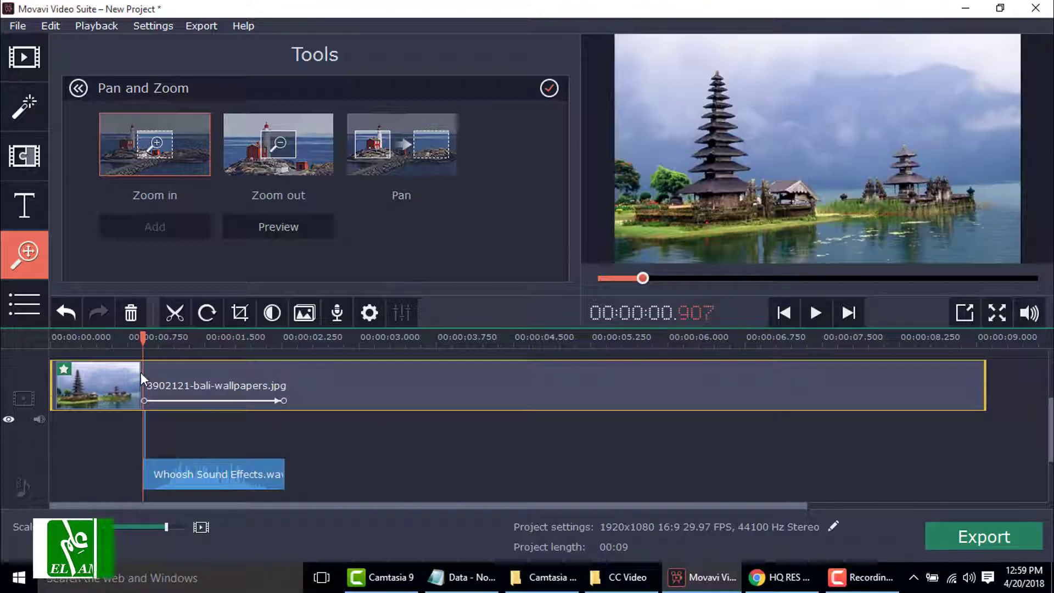
{"action": "left_click", "coordinate": [143, 401]}
{"action": "left_click_drag", "start_coordinate": [142, 401], "coordinate": [145, 400]}
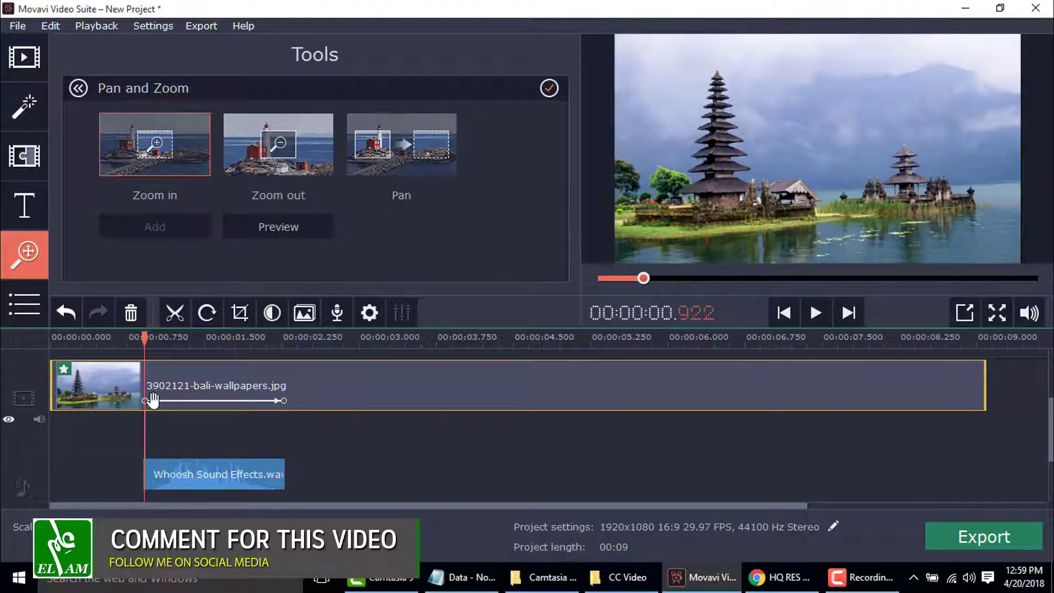
{"action": "left_click", "coordinate": [144, 400]}
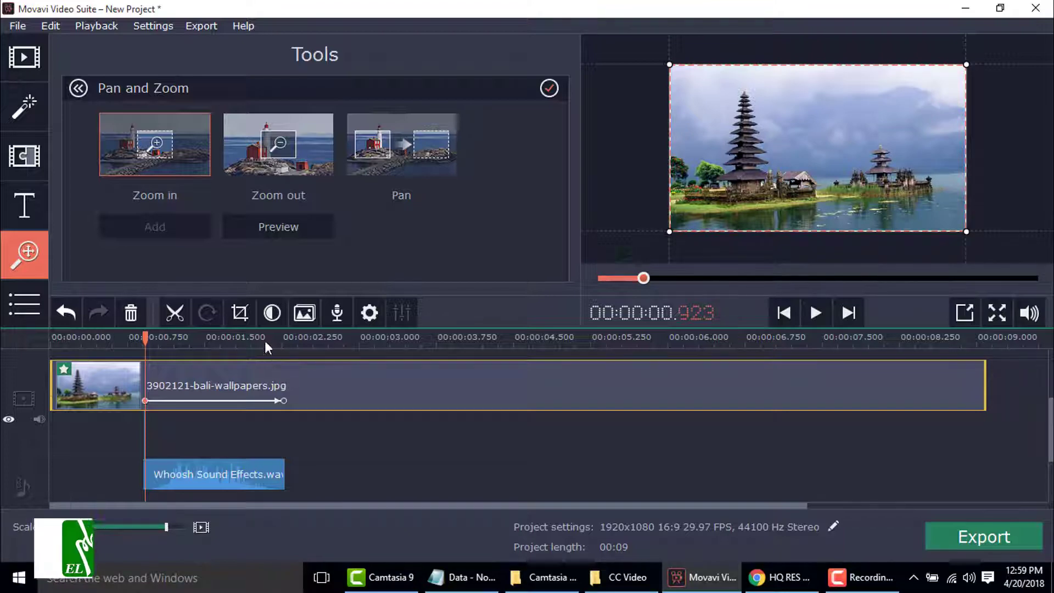
Set the zoom's end keyframe to close in on the smaller temple at the right
{"action": "left_click_drag", "start_coordinate": [277, 340], "coordinate": [284, 384]}
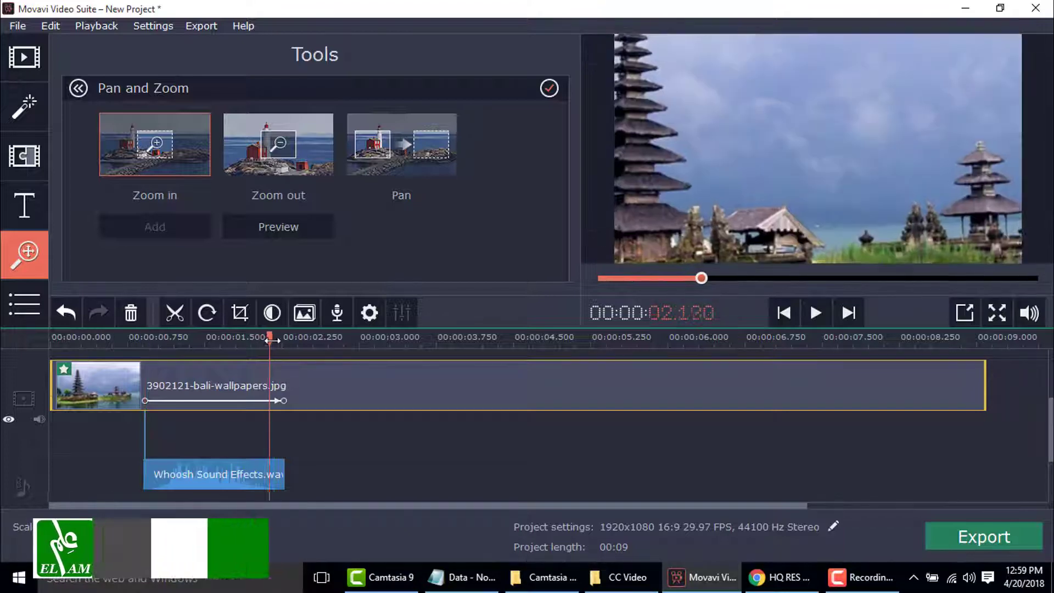
{"action": "left_click", "coordinate": [283, 401]}
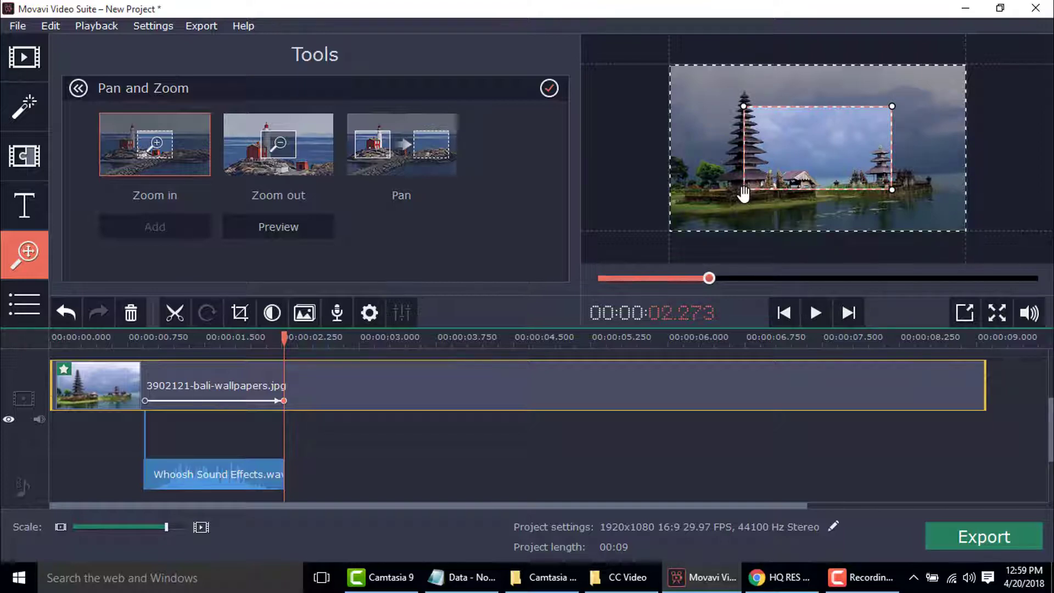
{"action": "mouse_move", "coordinate": [744, 191]}
{"action": "left_mouse_down"}
{"action": "mouse_move", "coordinate": [786, 167]}
{"action": "mouse_move", "coordinate": [859, 188]}
{"action": "mouse_move", "coordinate": [823, 210]}
{"action": "mouse_move", "coordinate": [844, 196]}
{"action": "mouse_move", "coordinate": [836, 206]}
{"action": "left_mouse_up"}
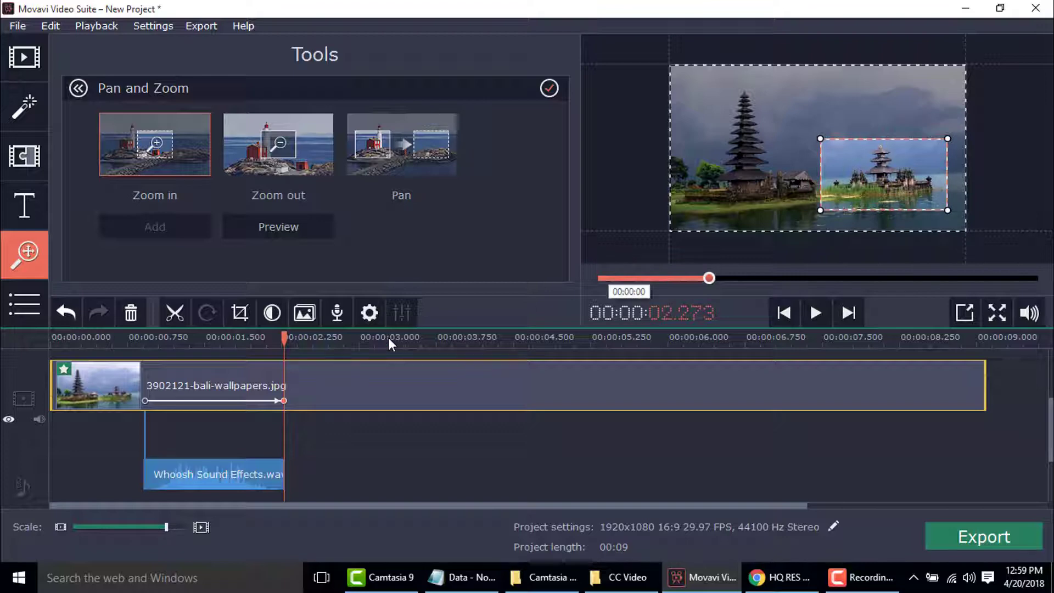
{"action": "left_click_drag", "start_coordinate": [295, 340], "coordinate": [473, 355]}
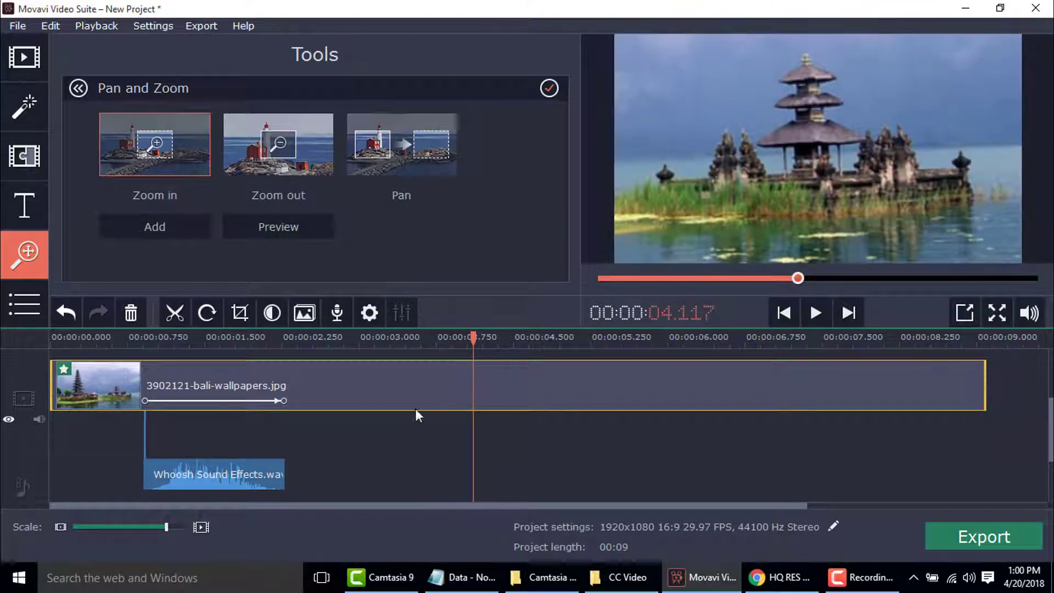
Copy the Whoosh Sound Effects clip and paste a second copy at about 4.2 seconds
{"action": "left_click", "coordinate": [249, 477]}
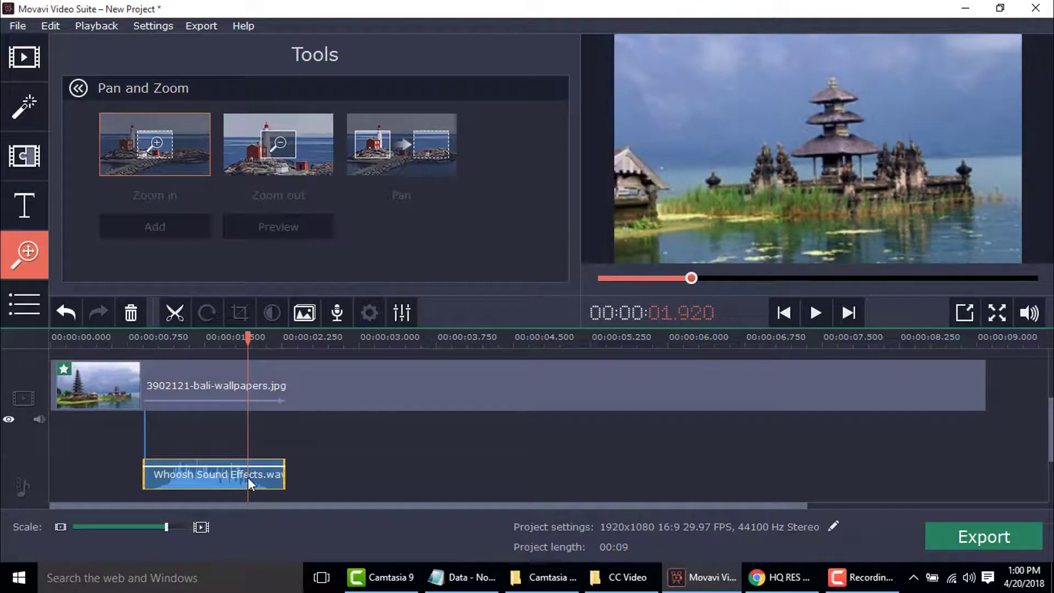
{"action": "right_click", "coordinate": [248, 477]}
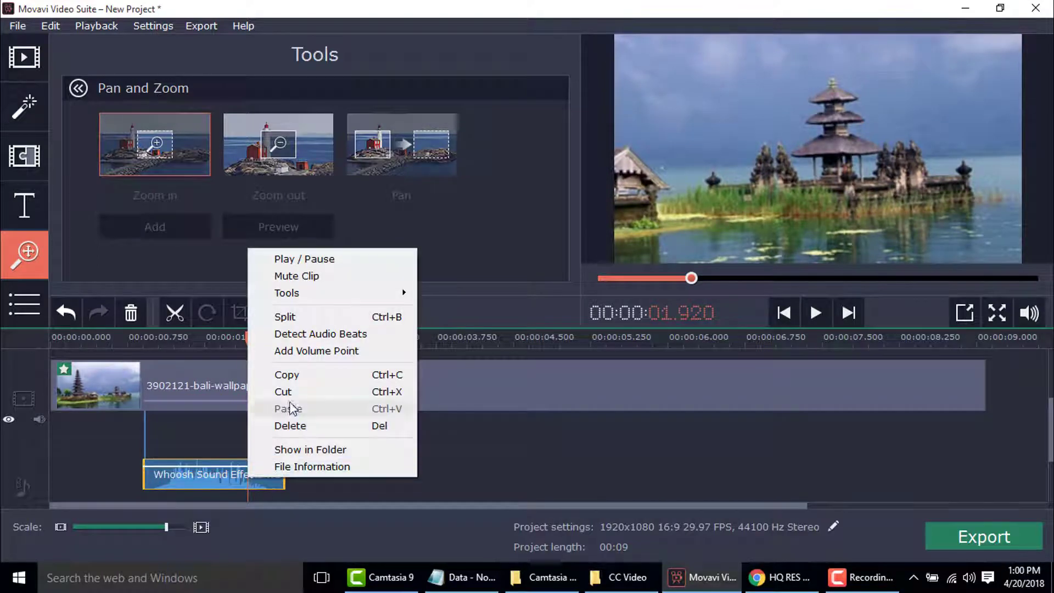
{"action": "left_click", "coordinate": [292, 374]}
{"action": "left_click_drag", "start_coordinate": [473, 343], "coordinate": [483, 340]}
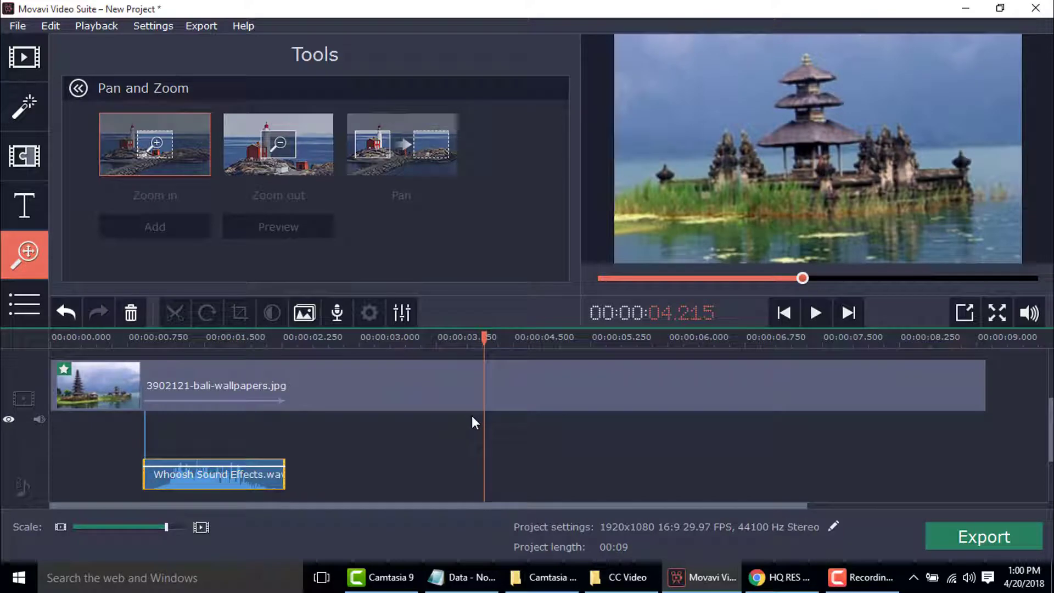
{"action": "key", "text": "ctrl+v"}
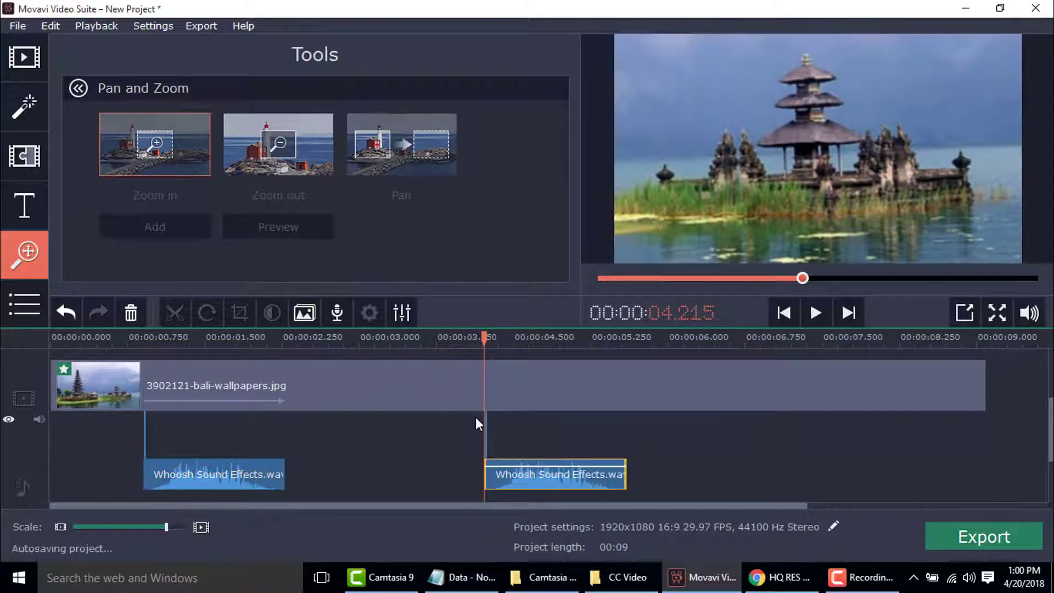
{"action": "left_click", "coordinate": [486, 390]}
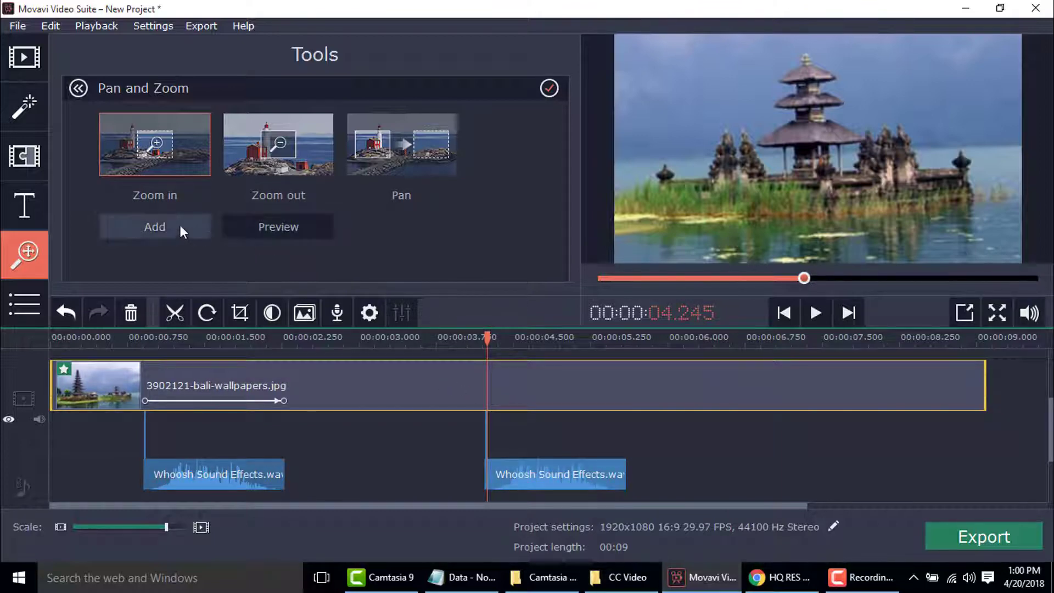
Add a second Zoom in effect at 4.2 seconds, trimmed to end with the second whoosh
{"action": "left_click", "coordinate": [164, 223]}
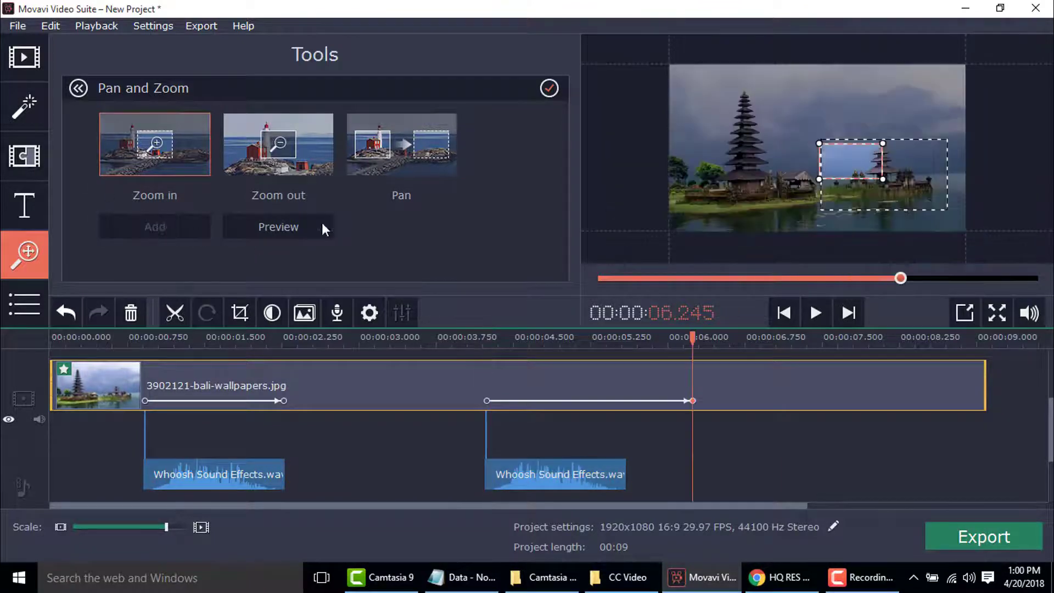
{"action": "left_click_drag", "start_coordinate": [693, 400], "coordinate": [628, 400]}
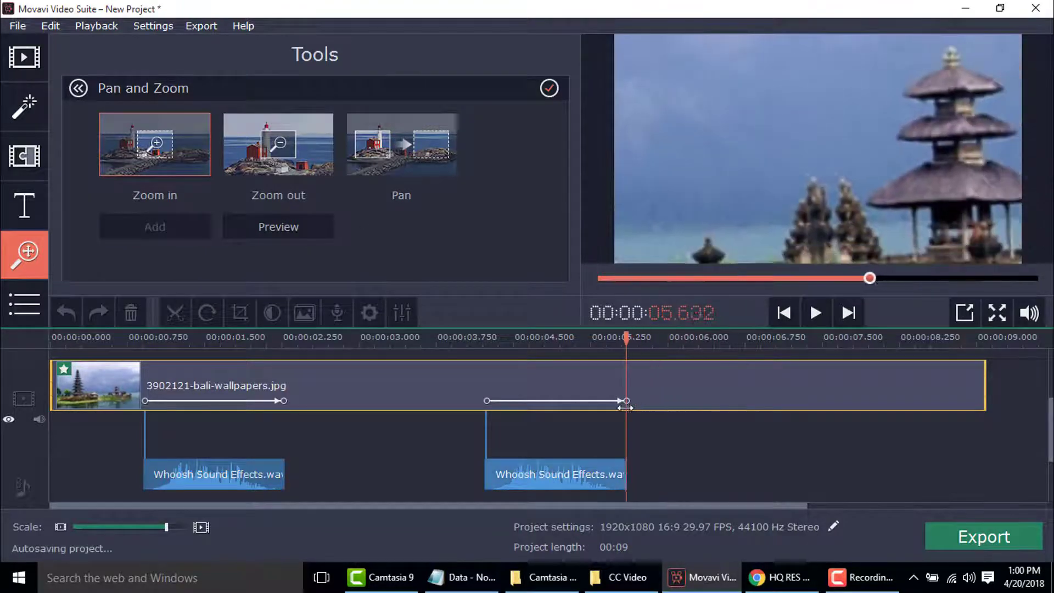
{"action": "left_click", "coordinate": [490, 341]}
{"action": "left_click_drag", "start_coordinate": [490, 342], "coordinate": [488, 344]}
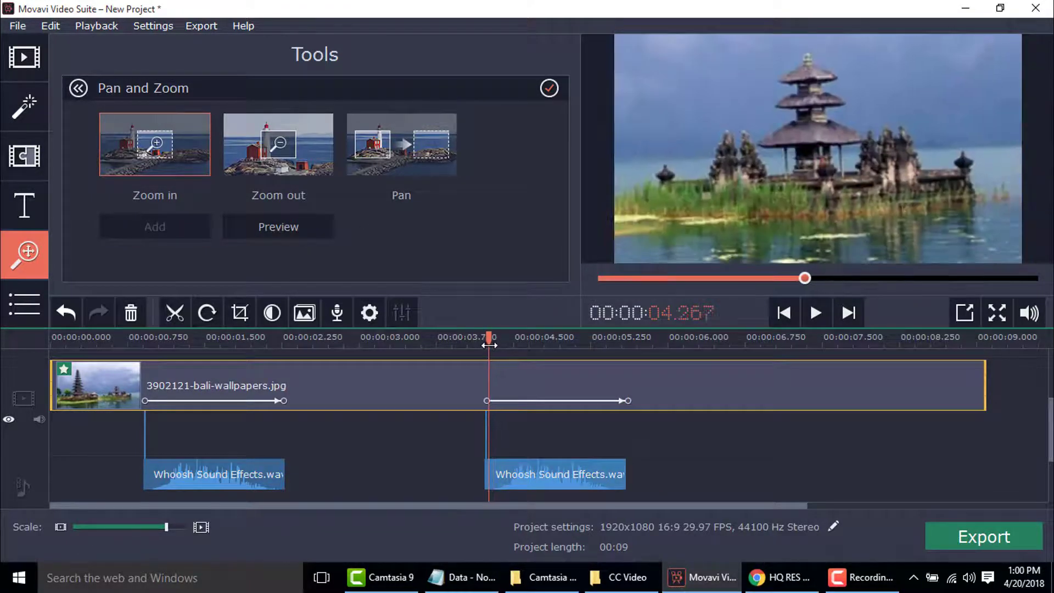
{"action": "left_click", "coordinate": [486, 400]}
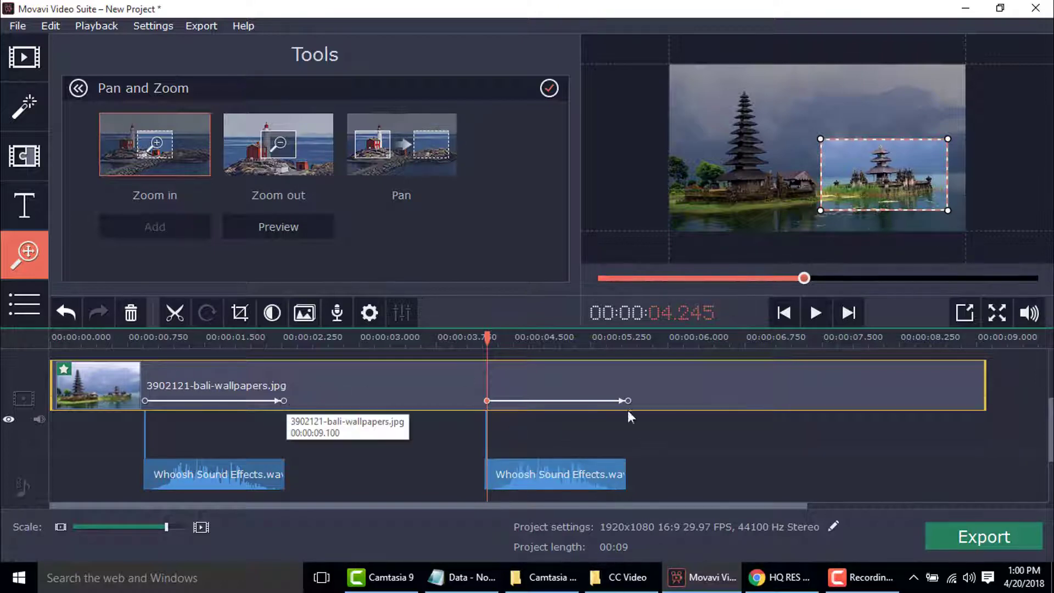
Widen the second zoom's ending area to cover nearly the whole image at about 5.6 seconds
{"action": "left_click", "coordinate": [605, 343]}
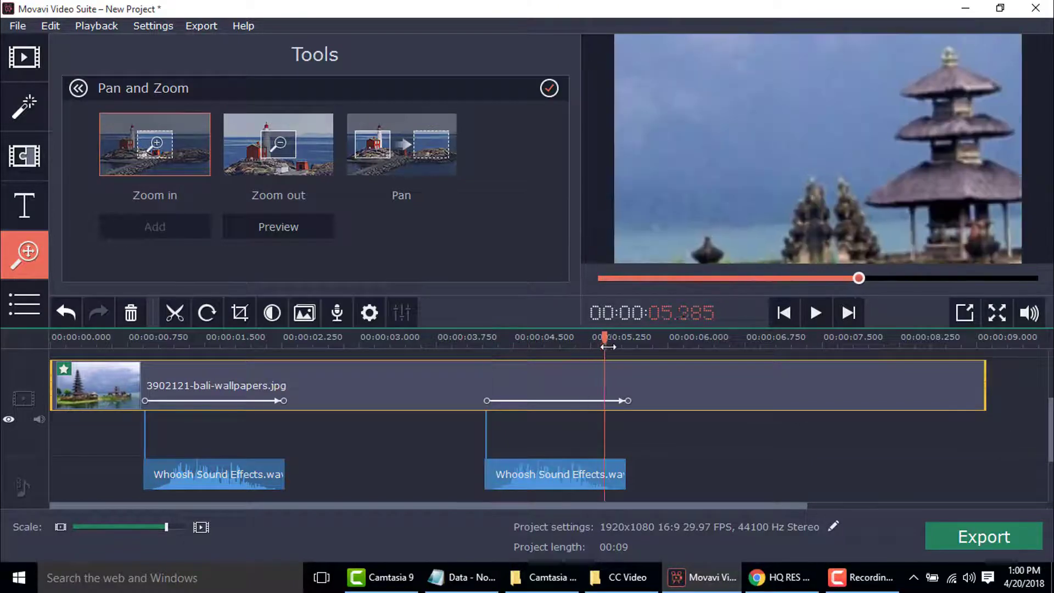
{"action": "left_click_drag", "start_coordinate": [608, 347], "coordinate": [626, 352]}
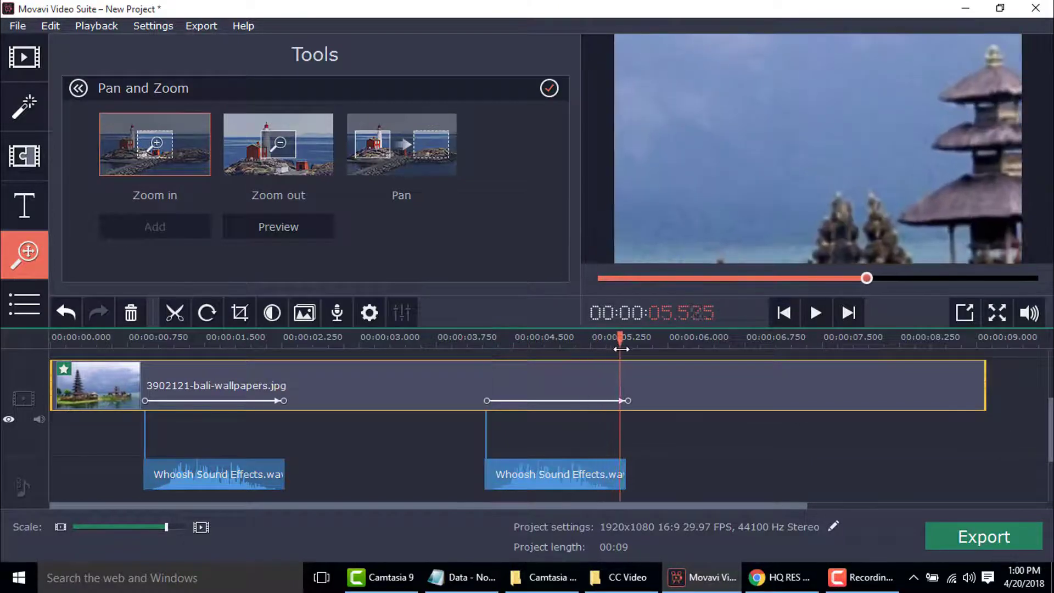
{"action": "left_click", "coordinate": [627, 400]}
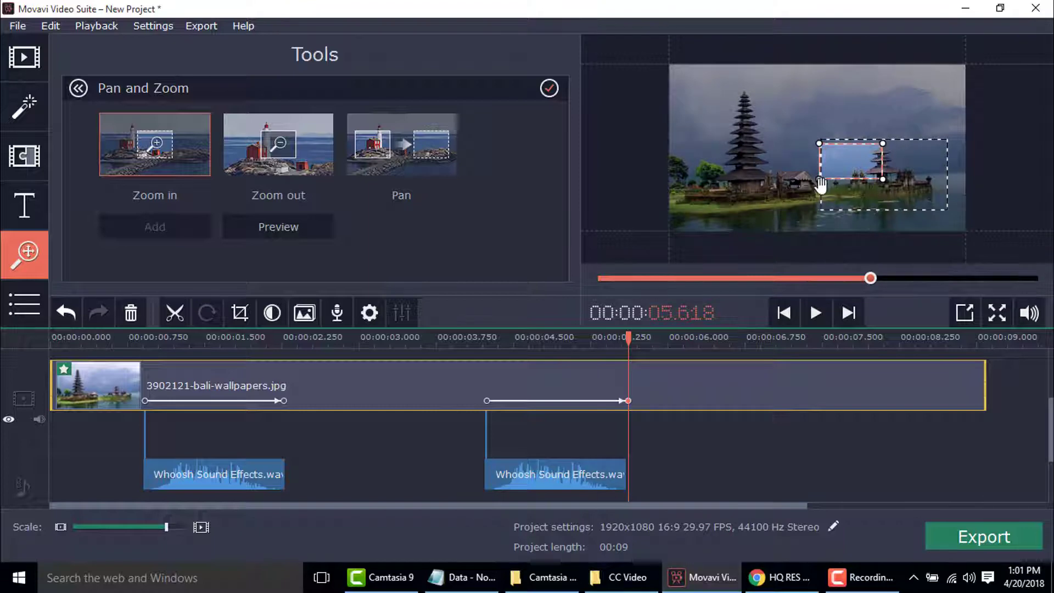
{"action": "mouse_move", "coordinate": [820, 181]}
{"action": "left_mouse_down"}
{"action": "mouse_move", "coordinate": [795, 170]}
{"action": "mouse_move", "coordinate": [666, 236]}
{"action": "left_mouse_up"}
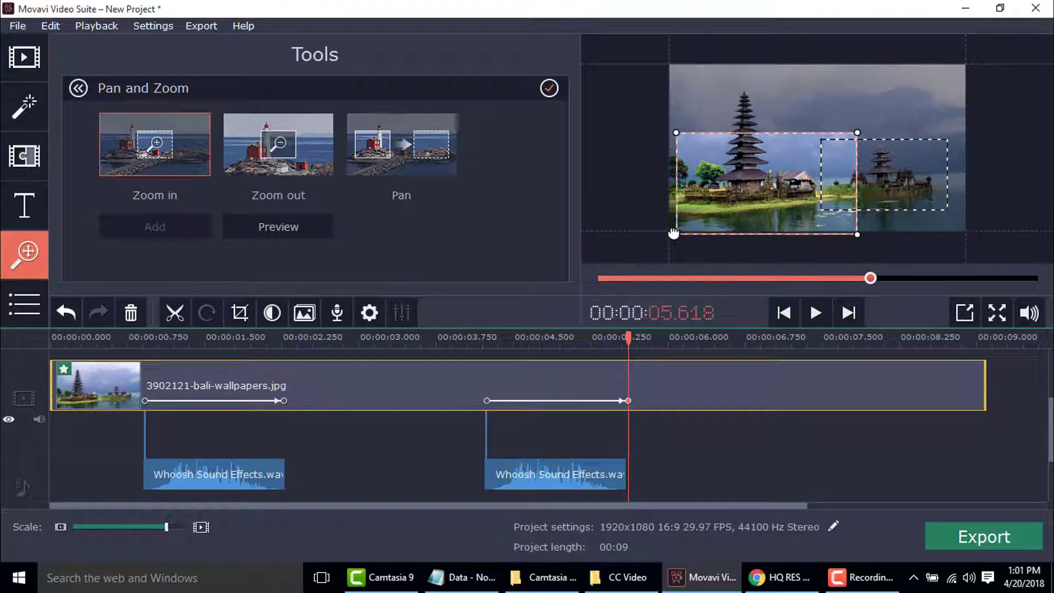
{"action": "left_click_drag", "start_coordinate": [798, 179], "coordinate": [798, 172]}
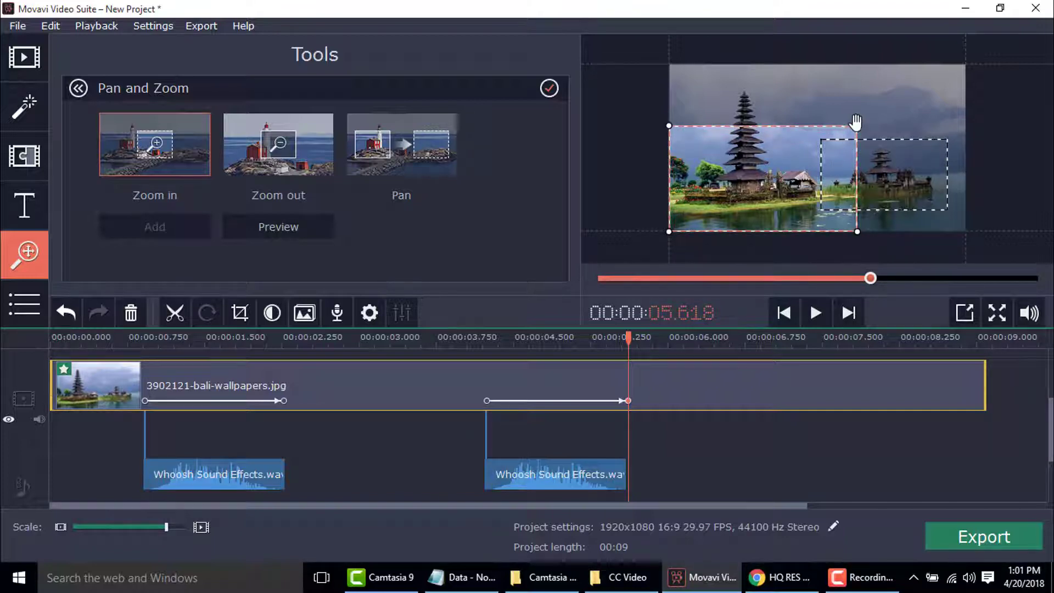
{"action": "left_click_drag", "start_coordinate": [856, 128], "coordinate": [973, 80]}
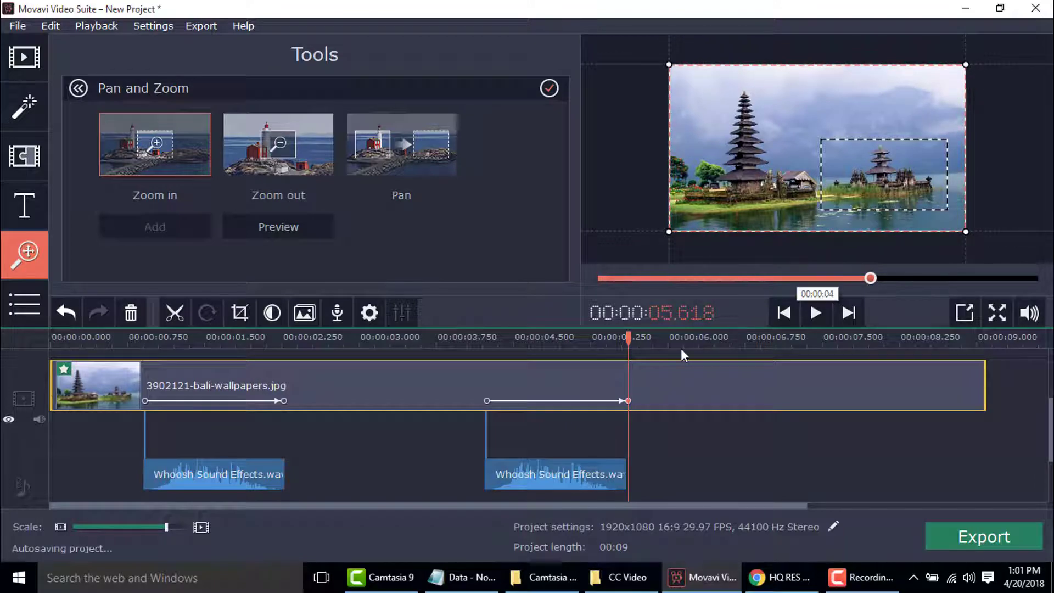
Copy the second Whoosh sound and paste it as a third clip at 7.8 seconds
{"action": "left_click", "coordinate": [584, 478]}
{"action": "right_click", "coordinate": [584, 476]}
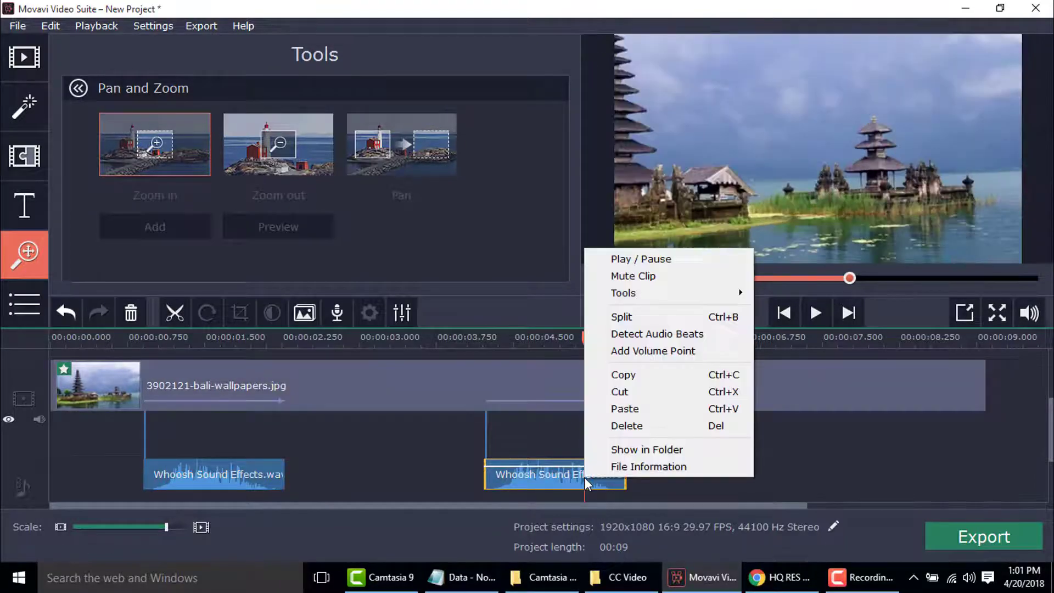
{"action": "left_click", "coordinate": [631, 376]}
{"action": "left_click", "coordinate": [853, 337]}
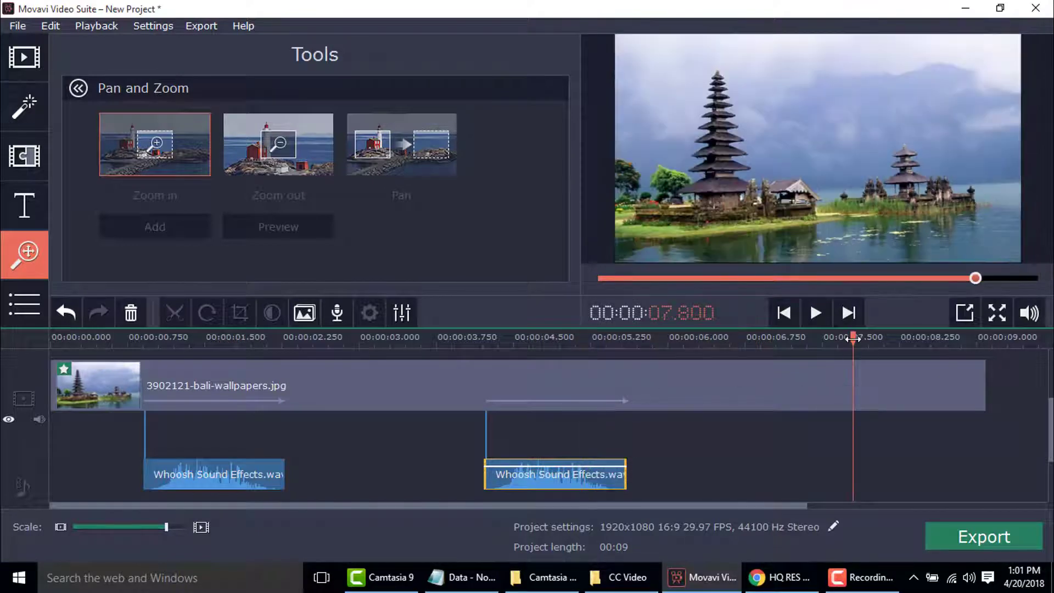
{"action": "right_click", "coordinate": [854, 481]}
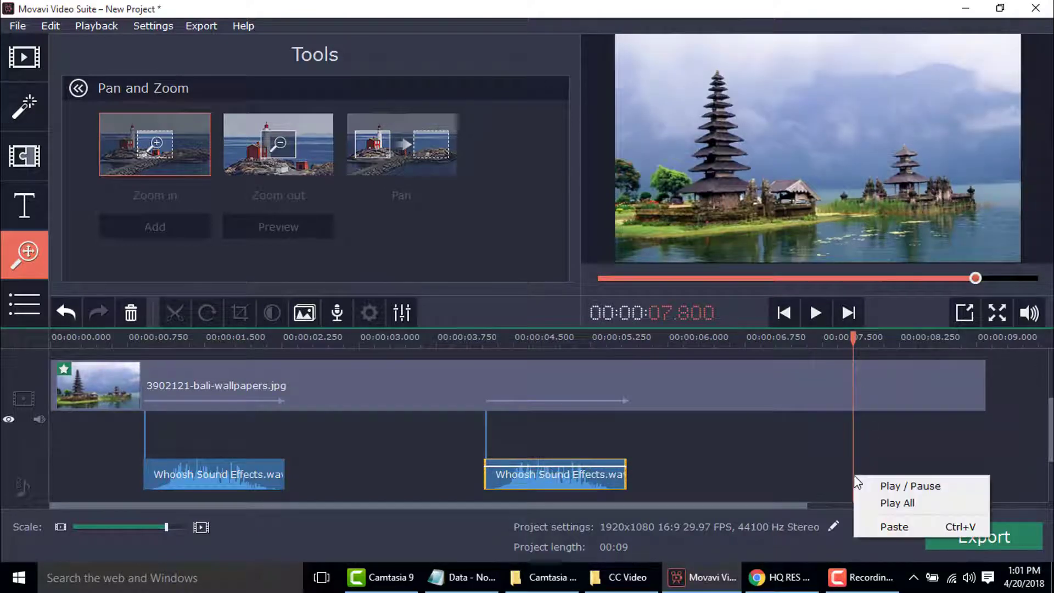
{"action": "left_click", "coordinate": [891, 525]}
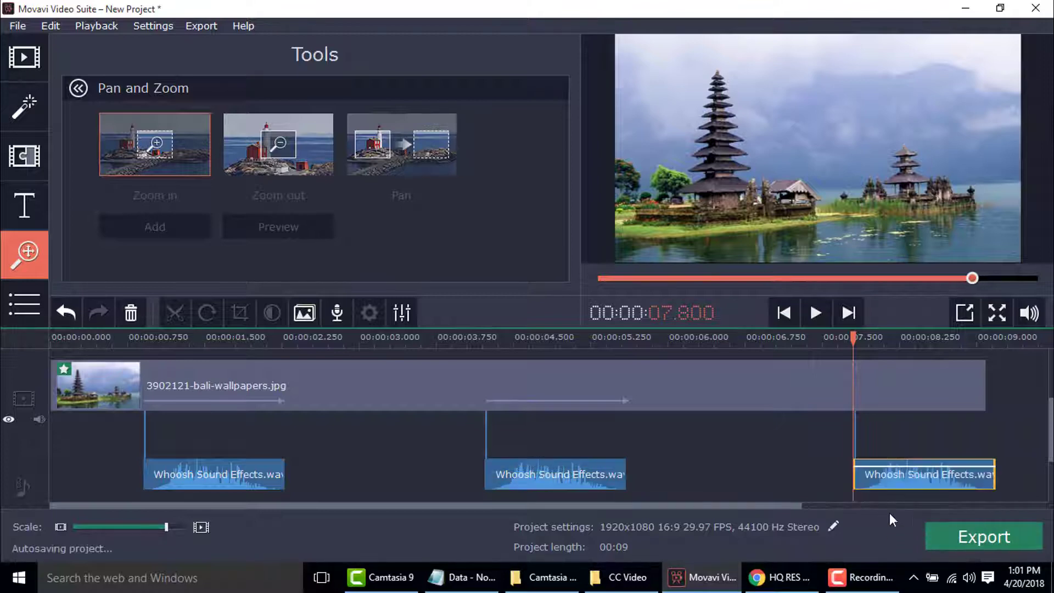
Lengthen the end of the Bali photo clip and return the playhead to 7.8 seconds
{"action": "left_click_drag", "start_coordinate": [982, 390], "coordinate": [1024, 388]}
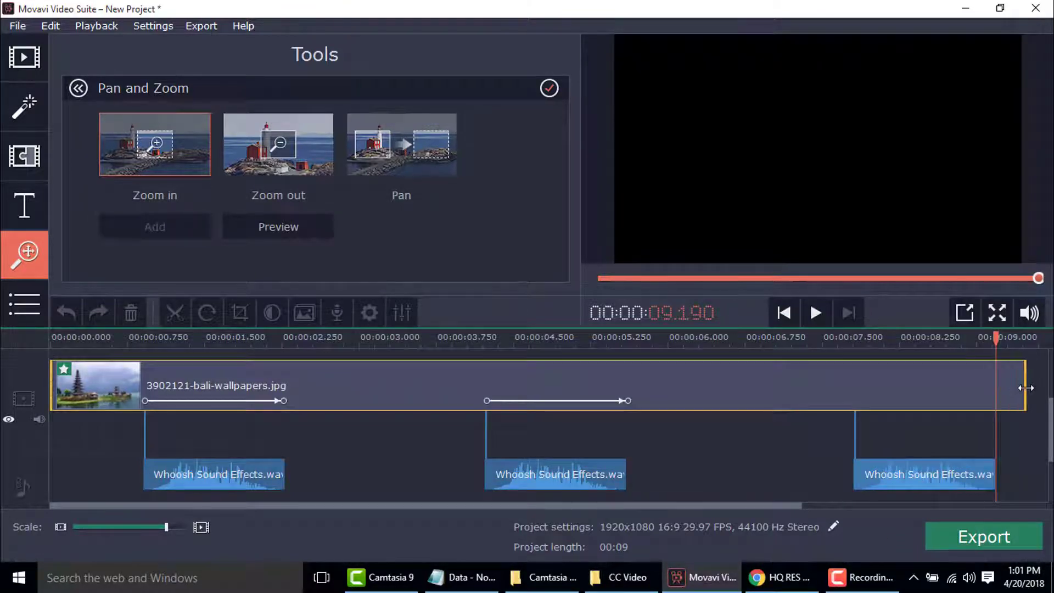
{"action": "left_click_drag", "start_coordinate": [770, 506], "coordinate": [828, 505]}
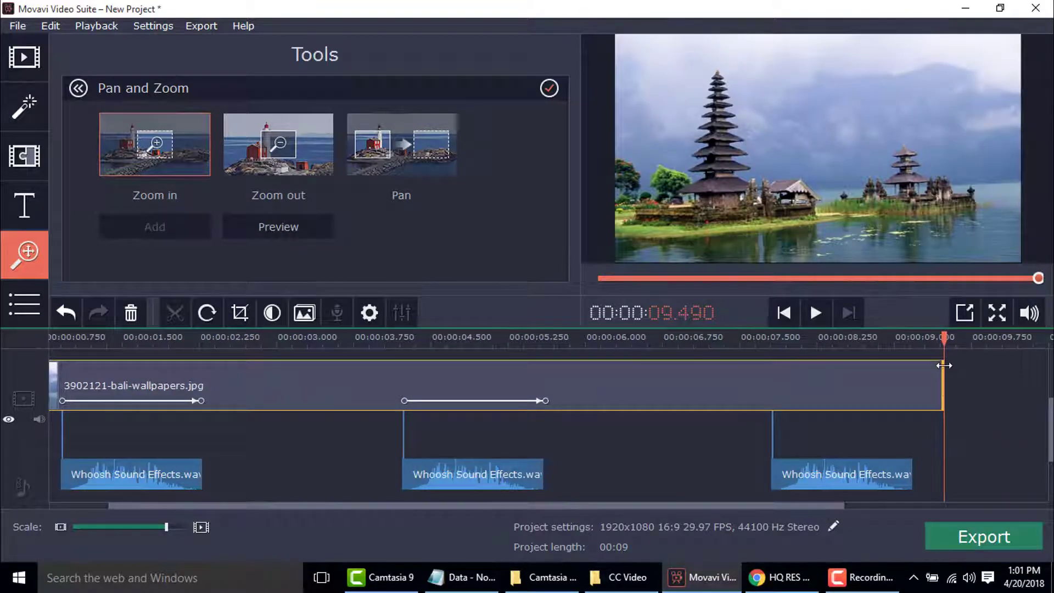
{"action": "left_click_drag", "start_coordinate": [943, 365], "coordinate": [981, 365]}
{"action": "left_click", "coordinate": [770, 342]}
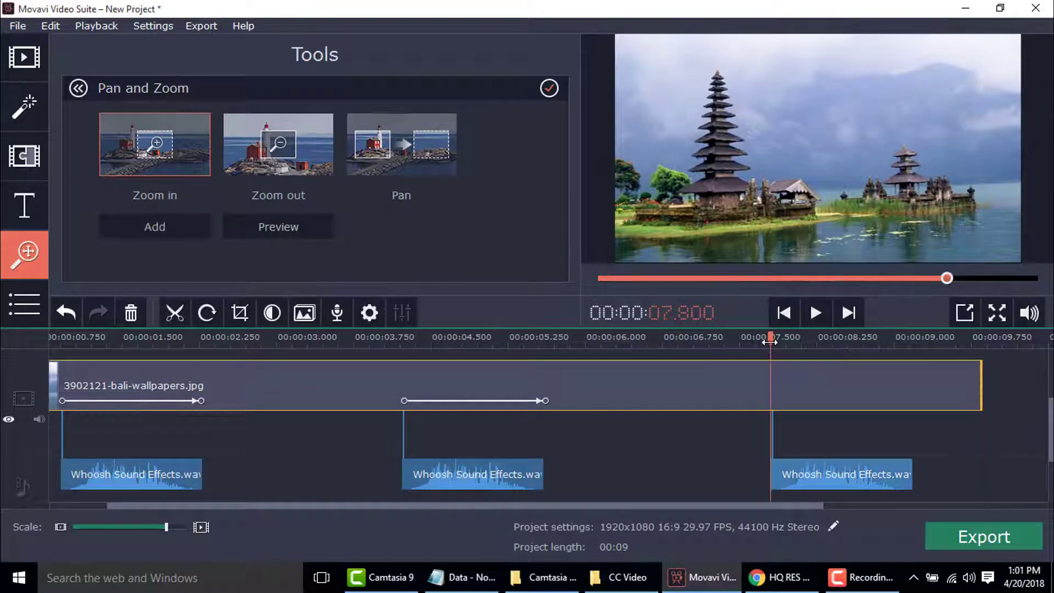
{"action": "left_click_drag", "start_coordinate": [770, 342], "coordinate": [772, 341]}
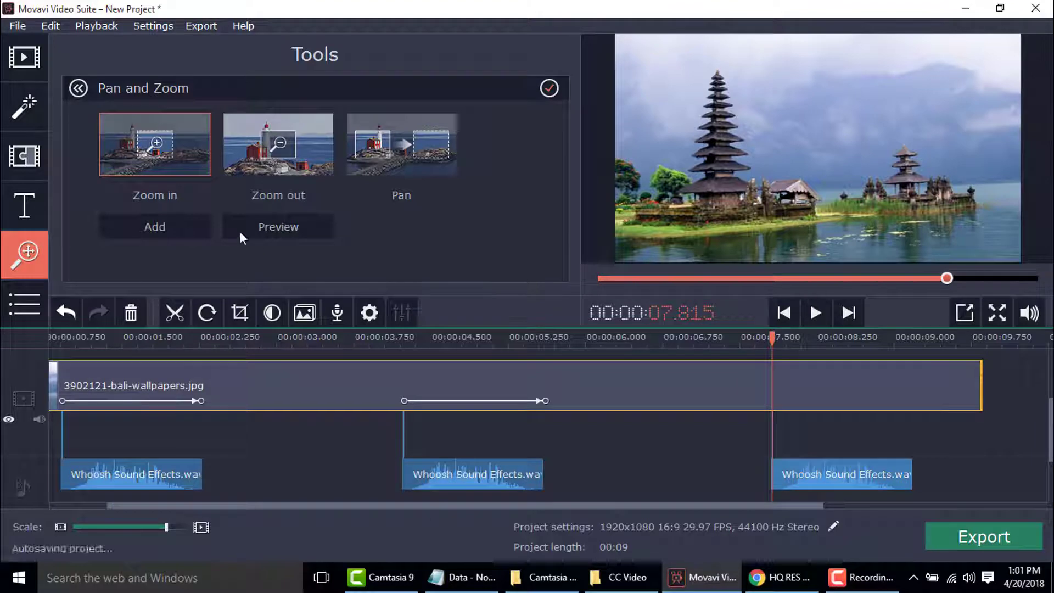
Add a Zoom in effect at 7.8 seconds that ends around 9.18 seconds
{"action": "left_click", "coordinate": [155, 226]}
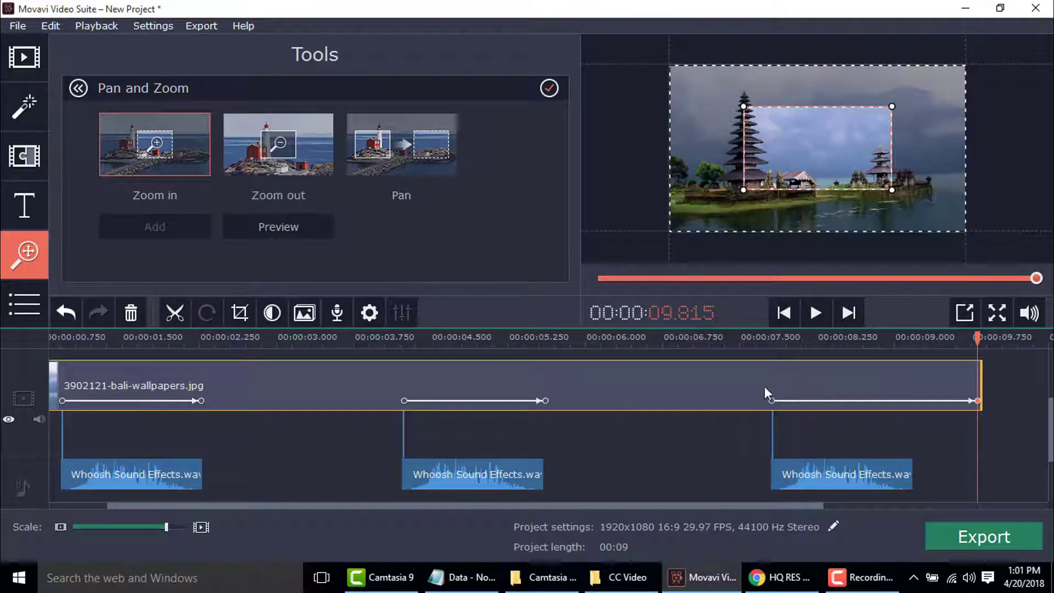
{"action": "left_click_drag", "start_coordinate": [977, 403], "coordinate": [913, 409]}
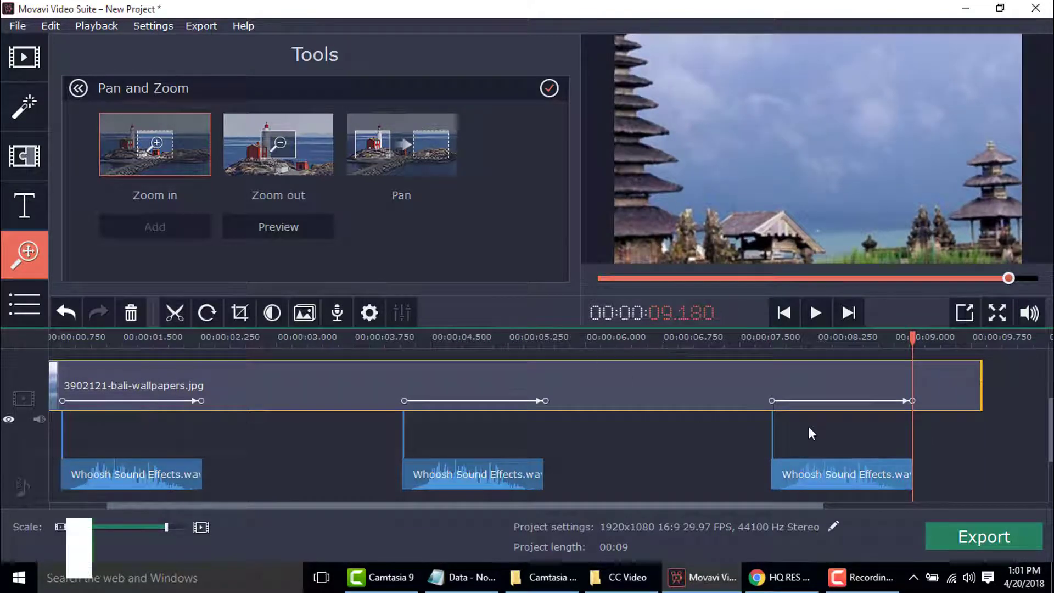
{"action": "left_click", "coordinate": [772, 340]}
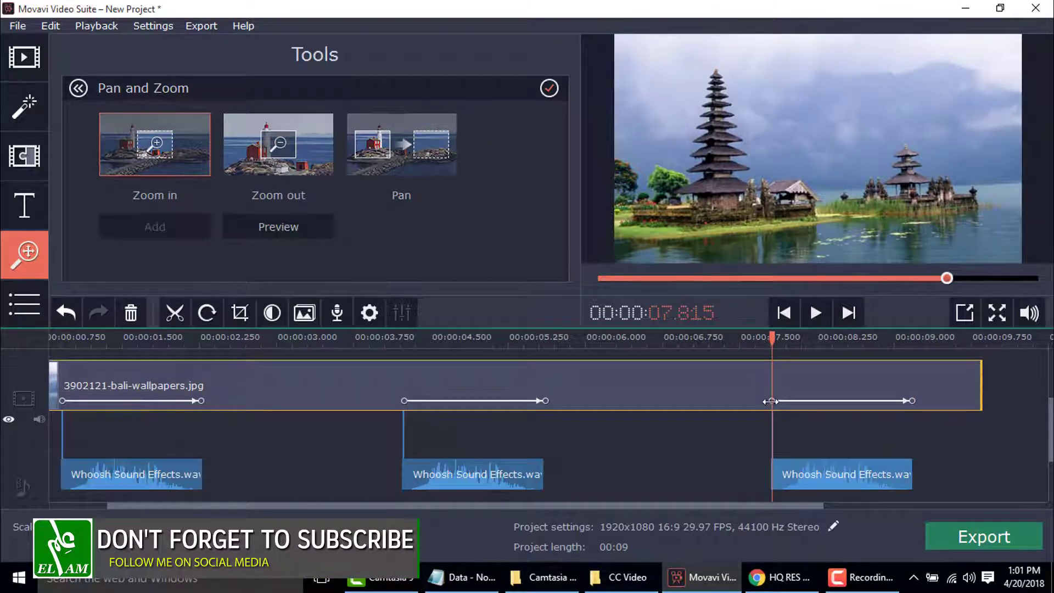
{"action": "left_click_drag", "start_coordinate": [531, 337], "coordinate": [771, 376]}
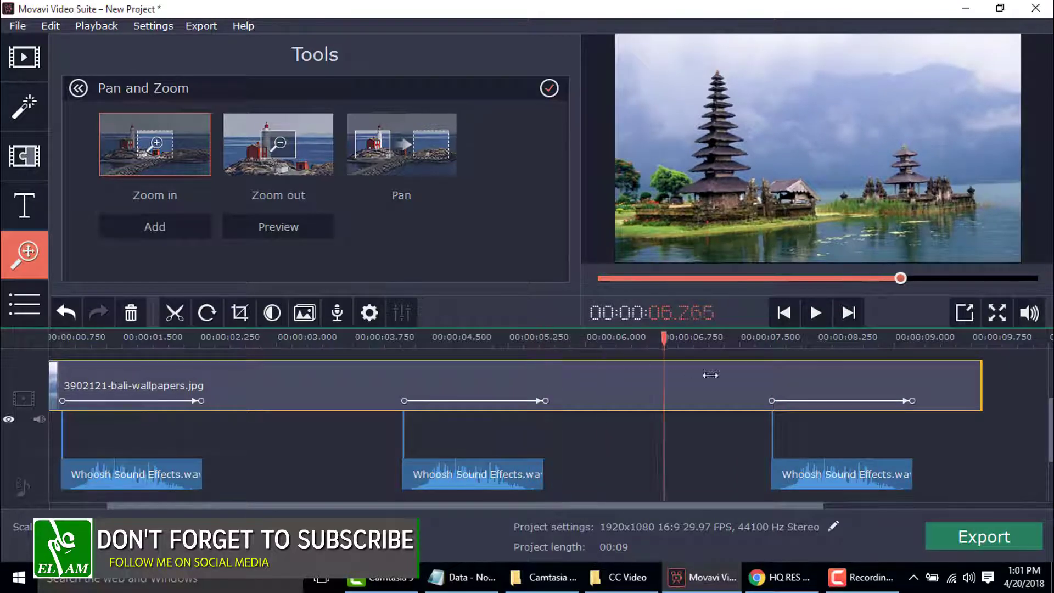
{"action": "left_click", "coordinate": [772, 401]}
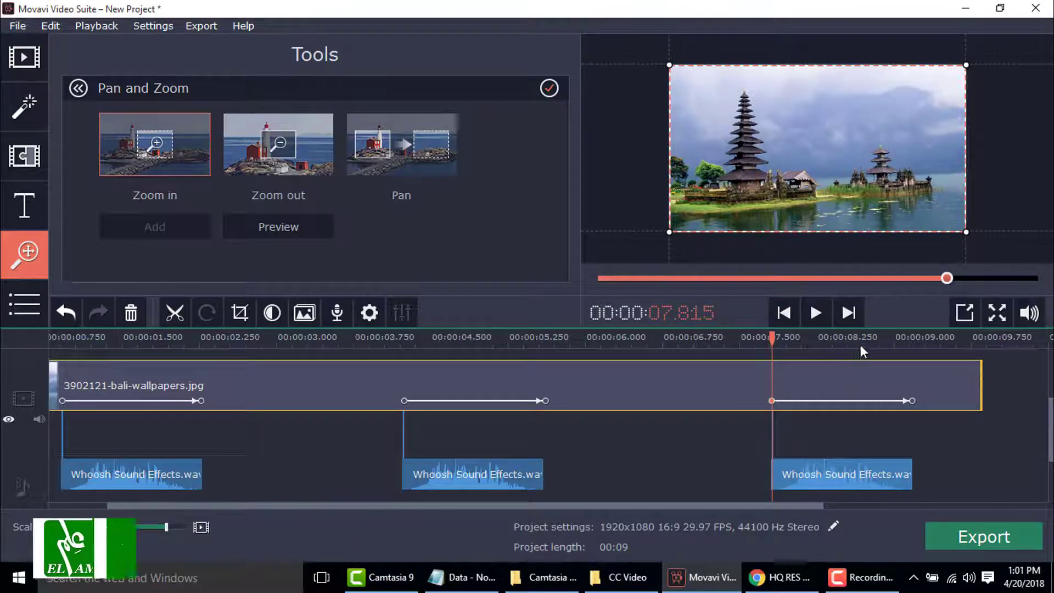
{"action": "left_click_drag", "start_coordinate": [864, 339], "coordinate": [913, 344]}
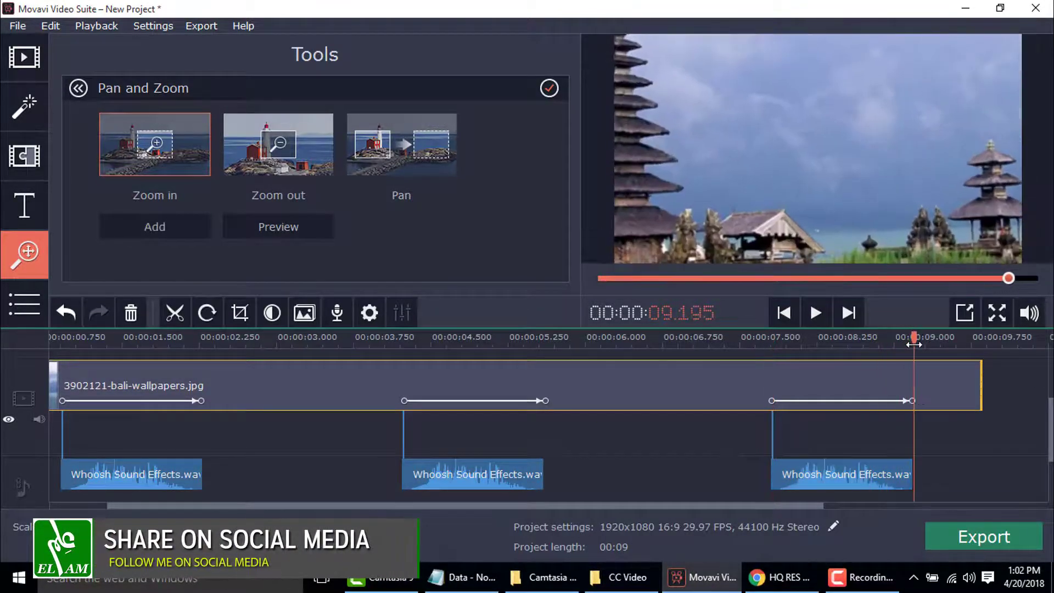
Shrink and move the zoom's end frame to fit tightly around the tall temple
{"action": "left_click", "coordinate": [911, 401]}
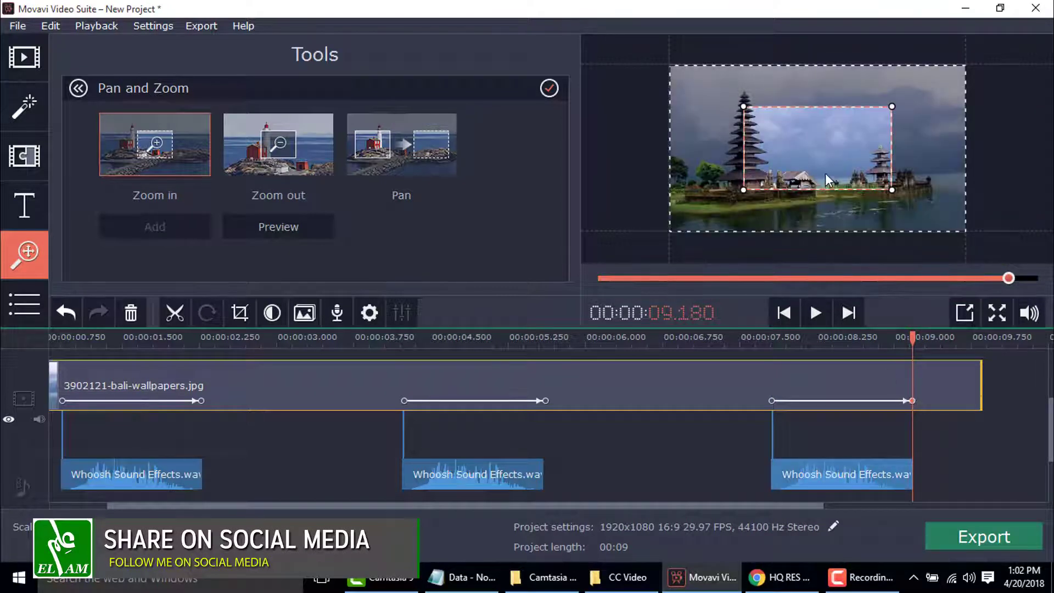
{"action": "left_click_drag", "start_coordinate": [825, 173], "coordinate": [773, 198]}
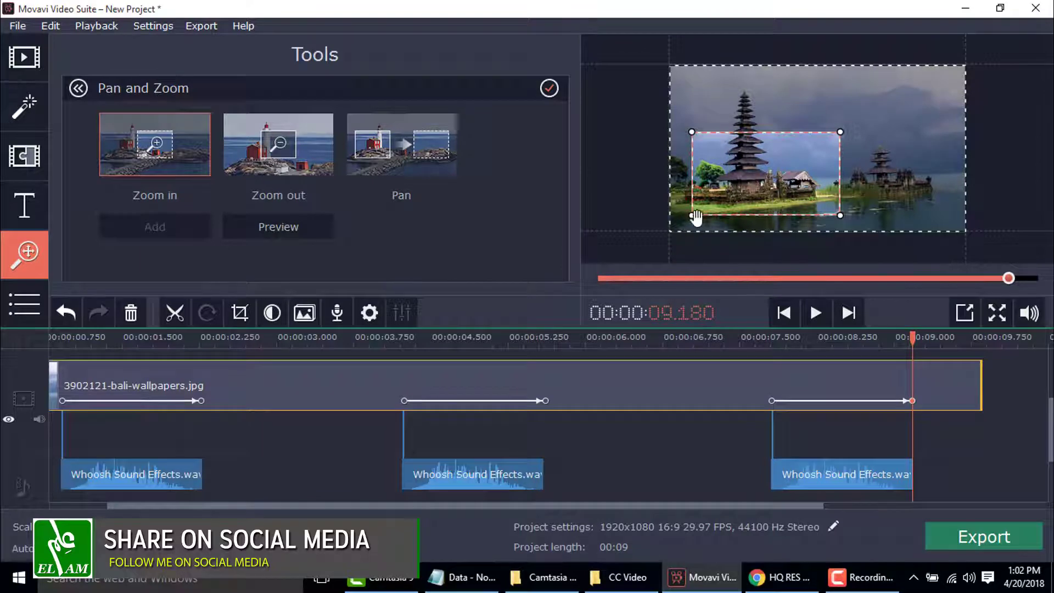
{"action": "mouse_move", "coordinate": [691, 215]}
{"action": "left_mouse_down"}
{"action": "mouse_move", "coordinate": [772, 174]}
{"action": "mouse_move", "coordinate": [706, 183]}
{"action": "left_mouse_up"}
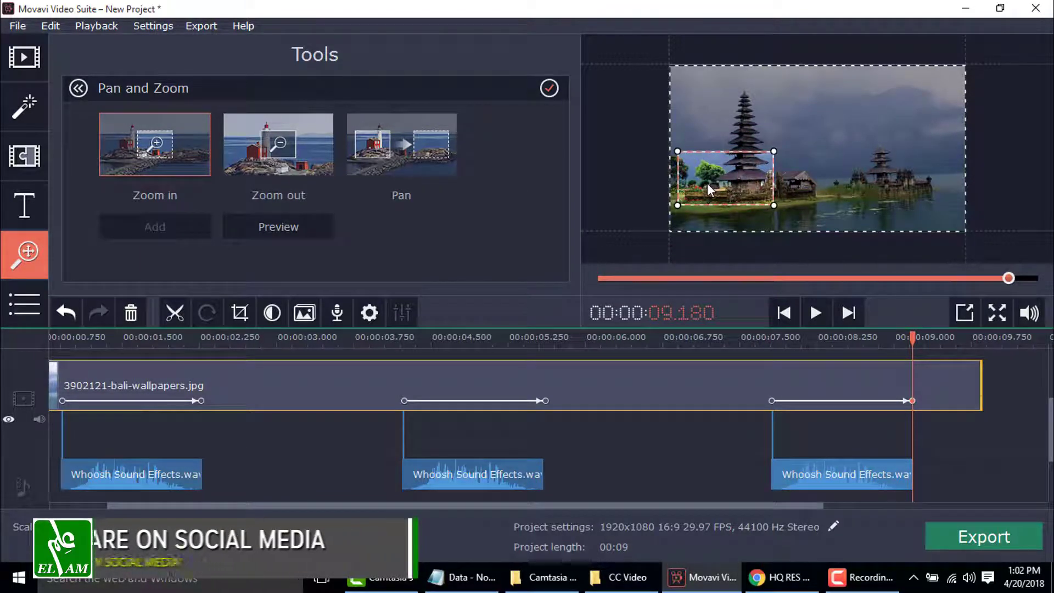
{"action": "mouse_move", "coordinate": [773, 151]}
{"action": "left_mouse_down"}
{"action": "mouse_move", "coordinate": [730, 172]}
{"action": "mouse_move", "coordinate": [762, 208]}
{"action": "mouse_move", "coordinate": [740, 188]}
{"action": "left_mouse_up"}
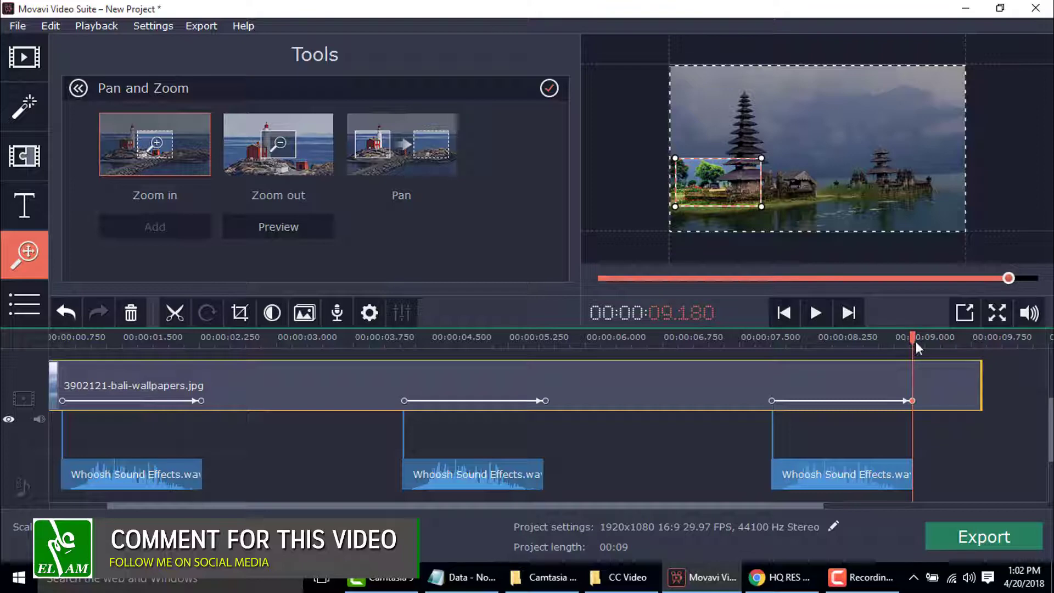
{"action": "left_click_drag", "start_coordinate": [912, 340], "coordinate": [28, 346]}
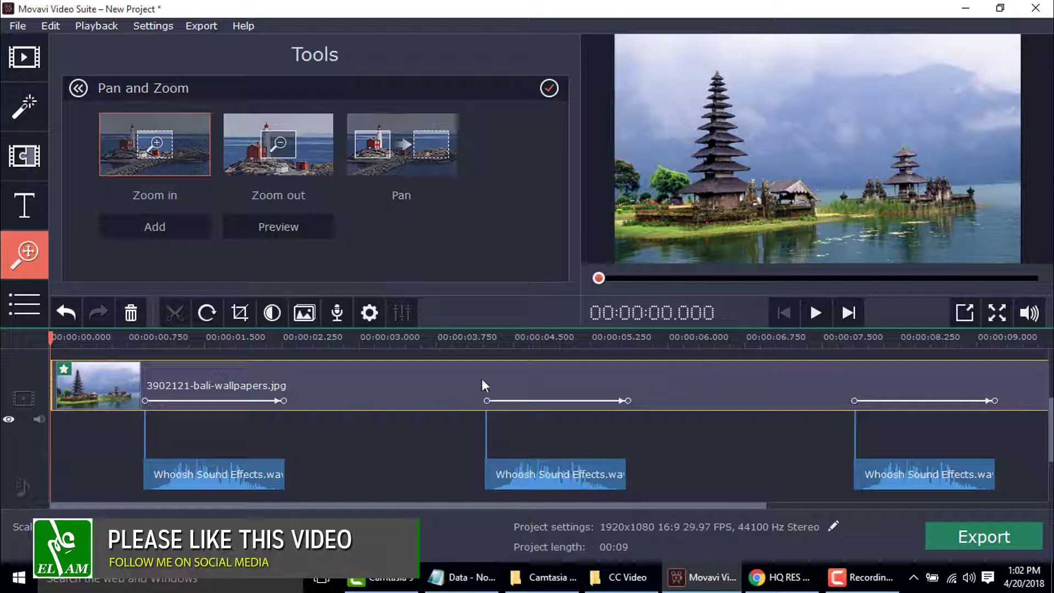
{"action": "scroll", "coordinate": [500, 367], "scroll_direction": "down", "scroll_amount": 1}
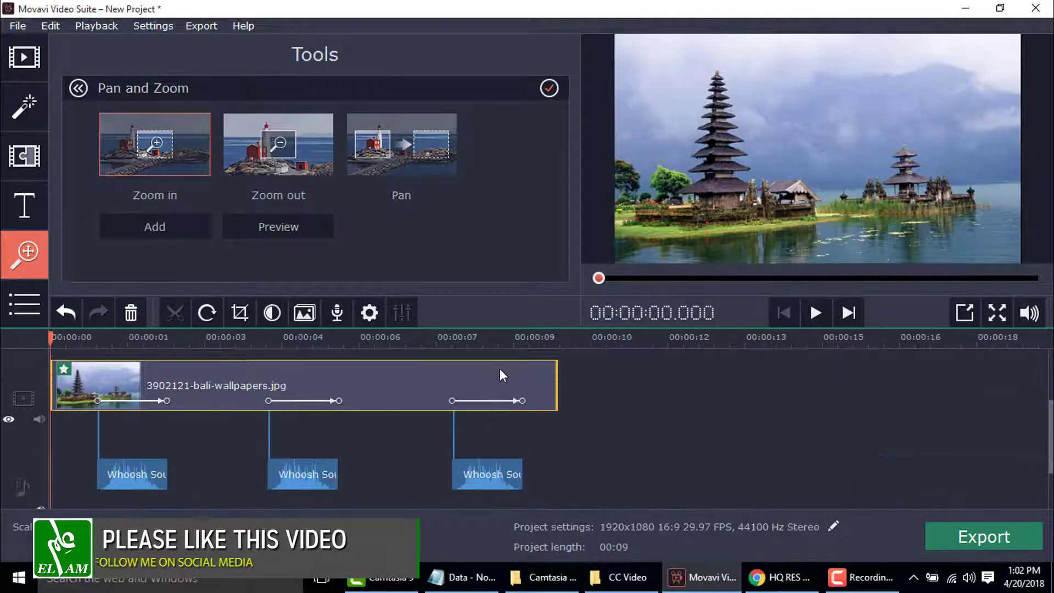
{"action": "left_click", "coordinate": [815, 314]}
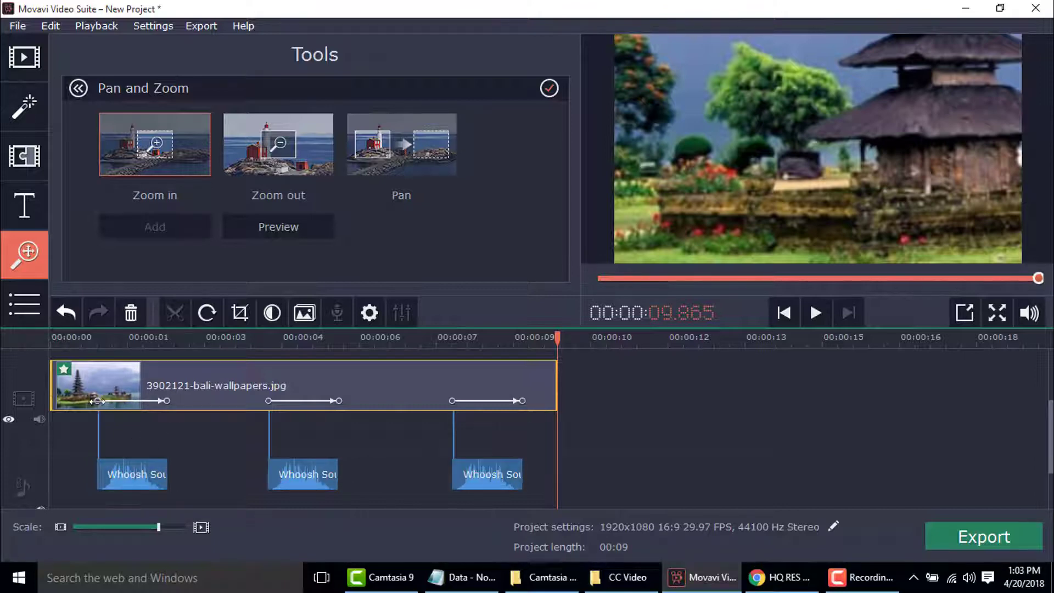
Shift the start of the first, second and third zoom-in effects later, then review the shortened zooms
{"action": "left_click_drag", "start_coordinate": [98, 401], "coordinate": [156, 400]}
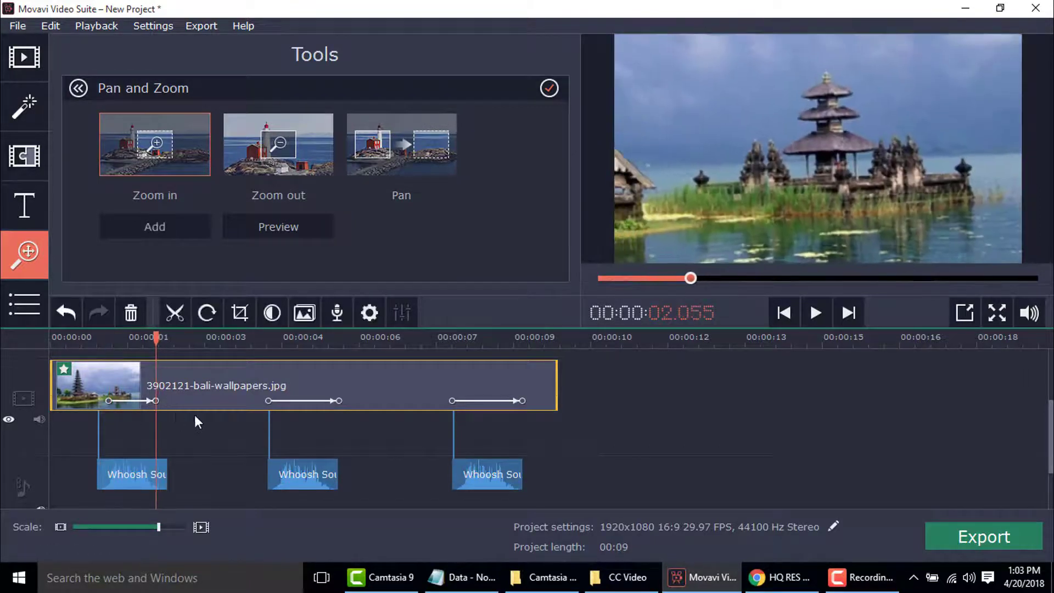
{"action": "left_click_drag", "start_coordinate": [268, 400], "coordinate": [326, 401]}
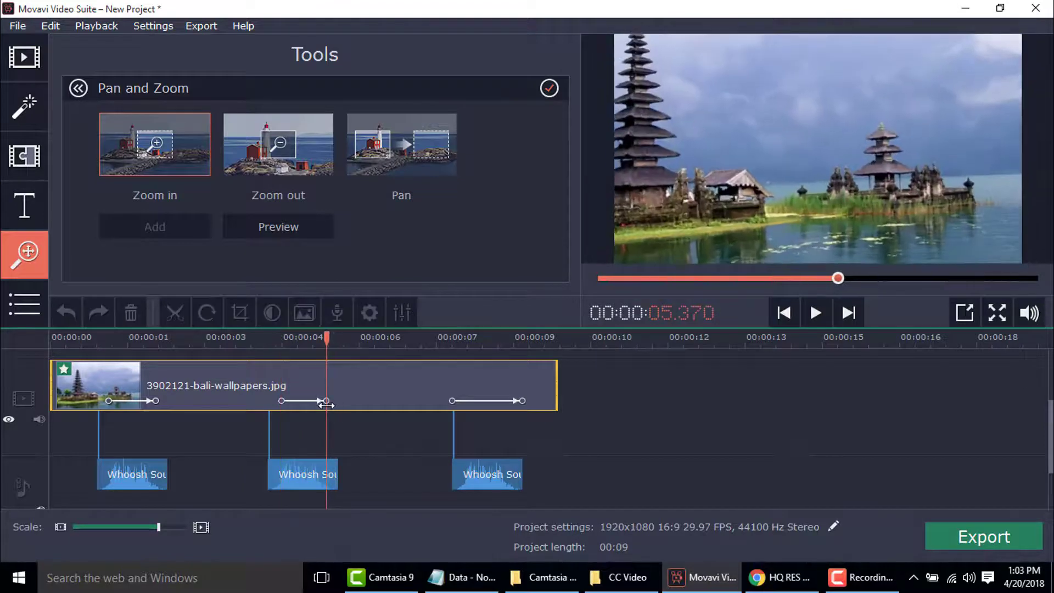
{"action": "left_click_drag", "start_coordinate": [452, 401], "coordinate": [506, 405]}
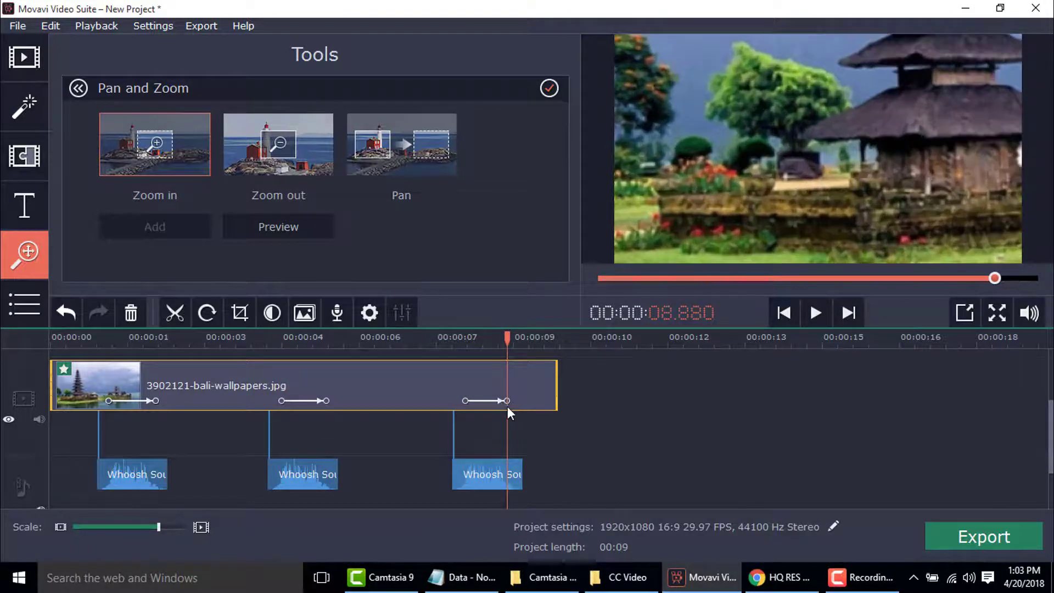
{"action": "mouse_move", "coordinate": [187, 343]}
{"action": "left_mouse_down"}
{"action": "mouse_move", "coordinate": [104, 342]}
{"action": "mouse_move", "coordinate": [319, 393]}
{"action": "mouse_move", "coordinate": [527, 402]}
{"action": "mouse_move", "coordinate": [109, 417]}
{"action": "left_mouse_up"}
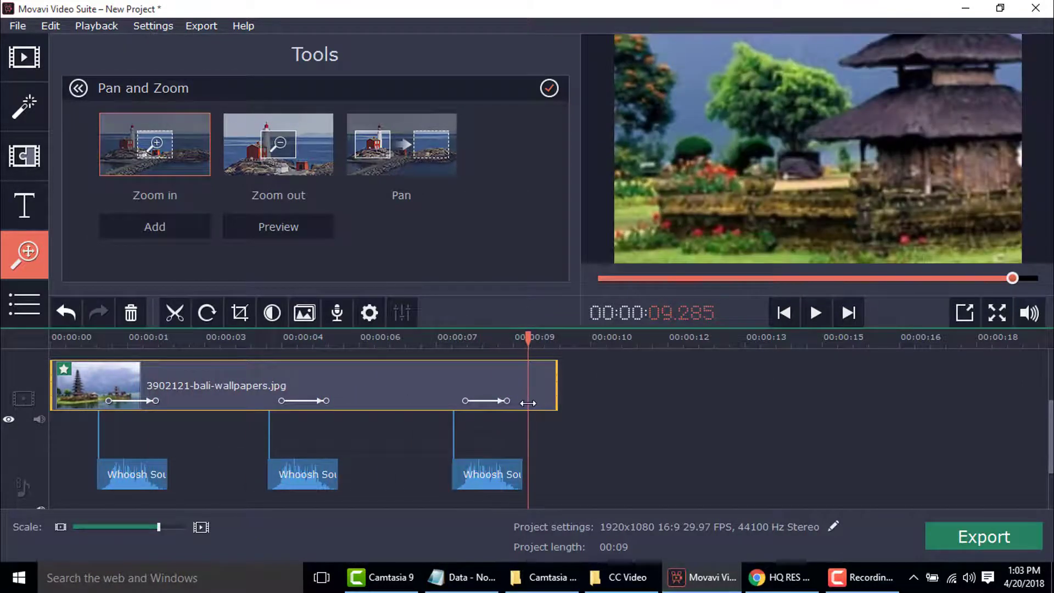